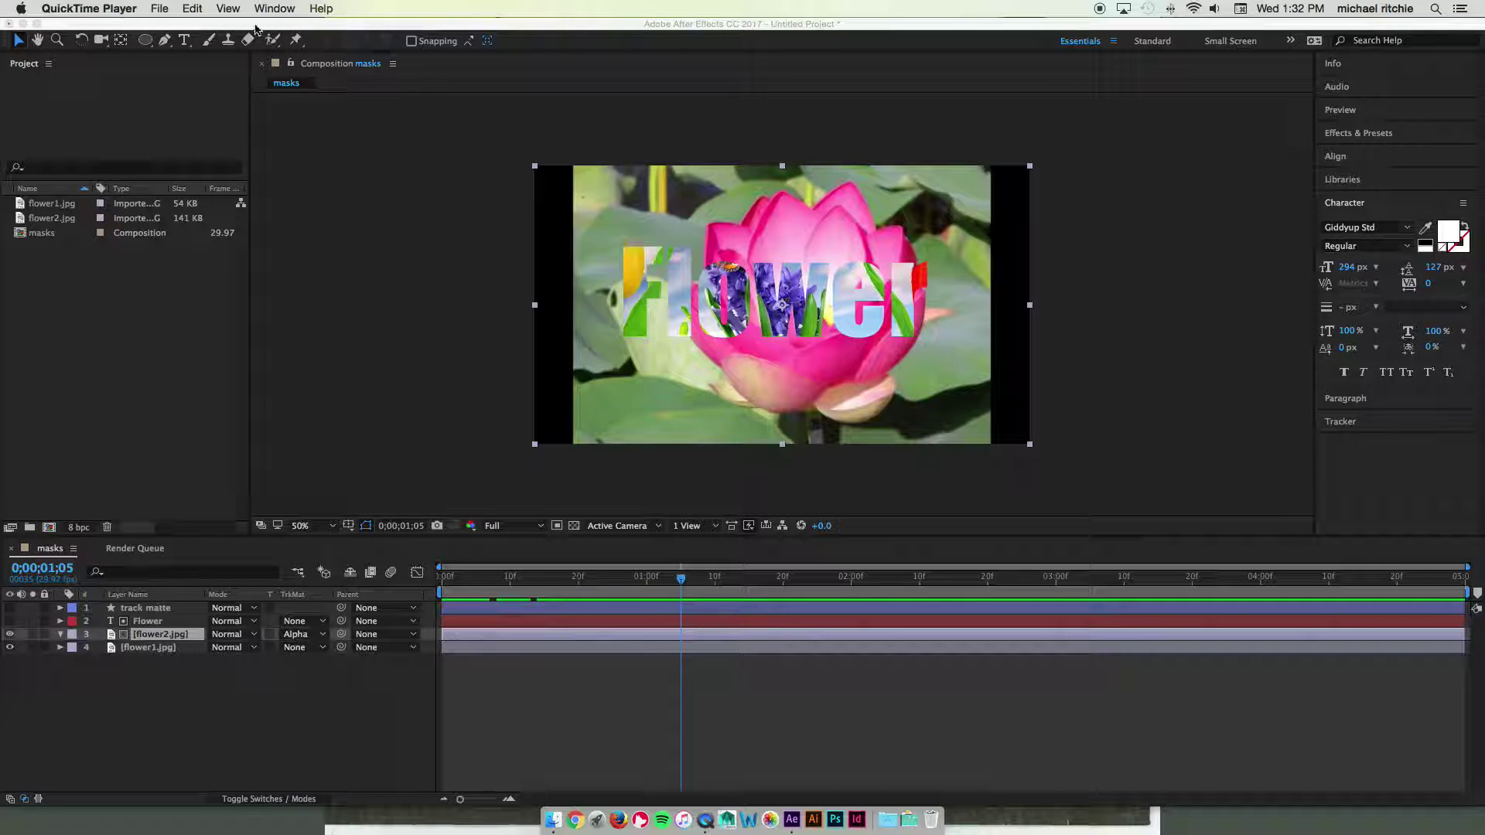
Bring After Effects to the front, showing the Flower masks composition
{"action": "left_click", "coordinate": [303, 147]}
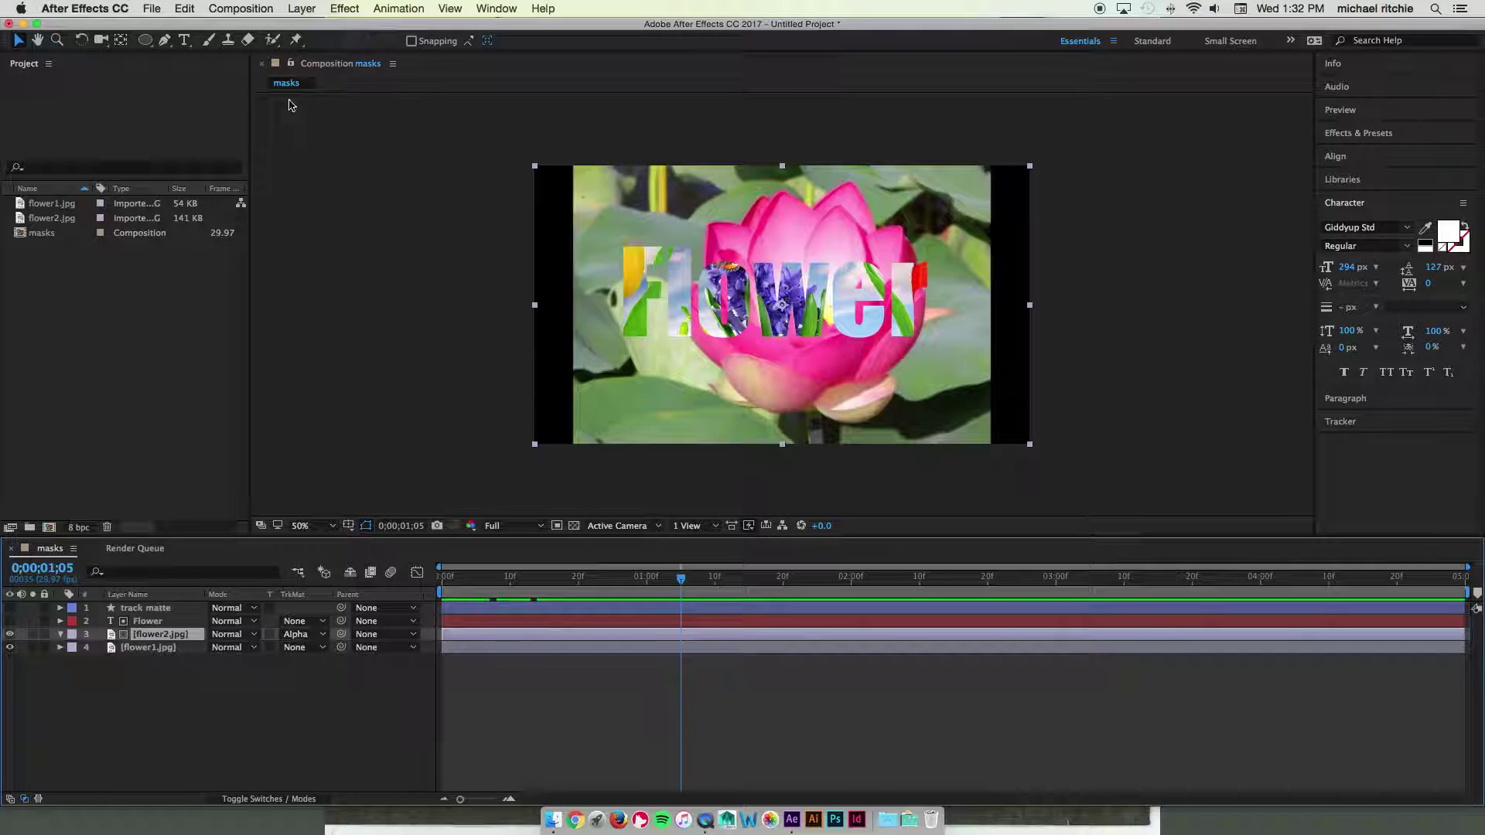
Create a 1280×720, 29.97 fps, five-second composition named 'text masking'
{"action": "left_click", "coordinate": [240, 10]}
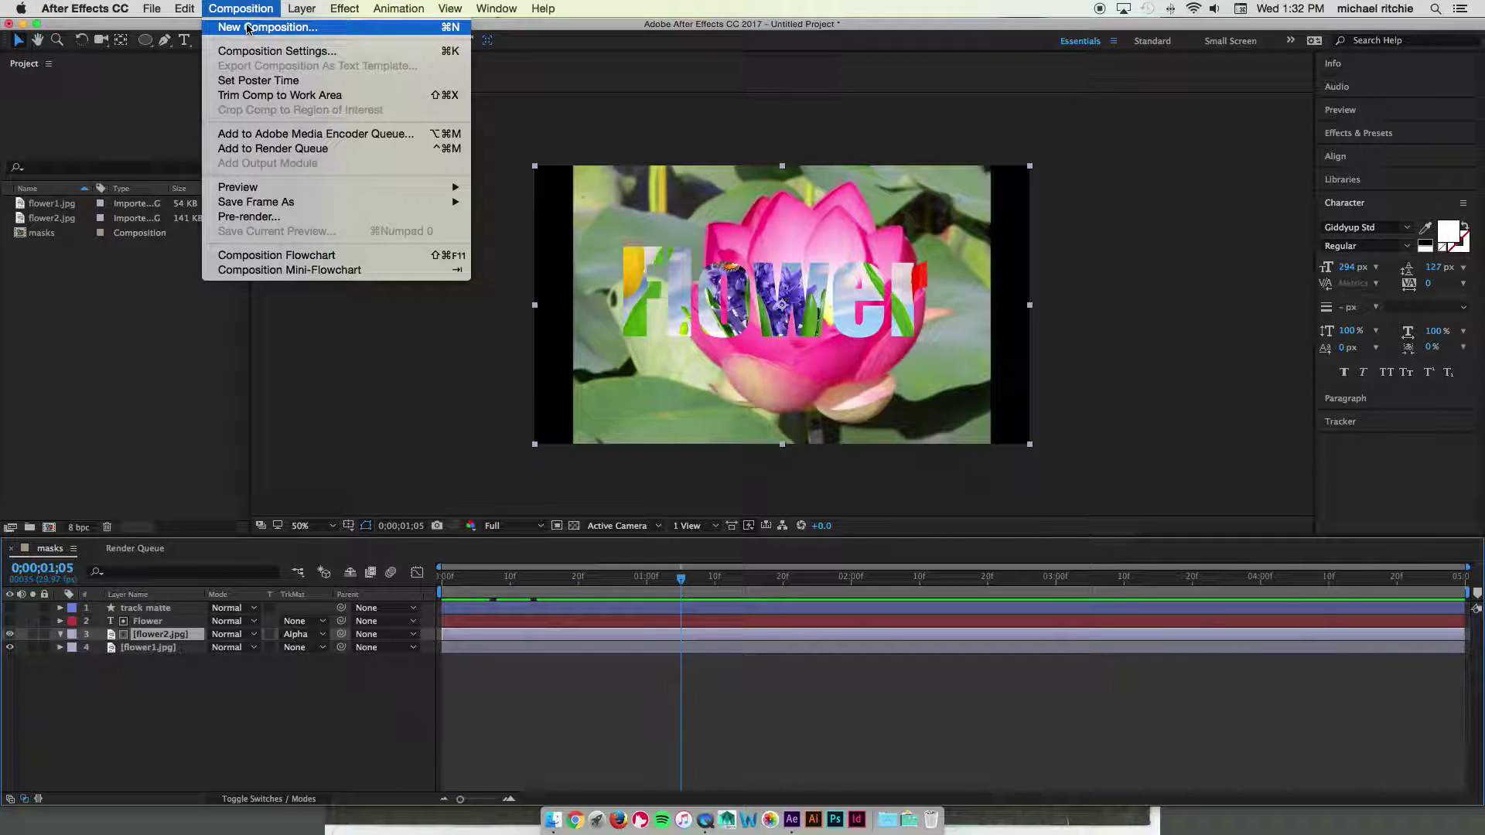
{"action": "left_click", "coordinate": [247, 23]}
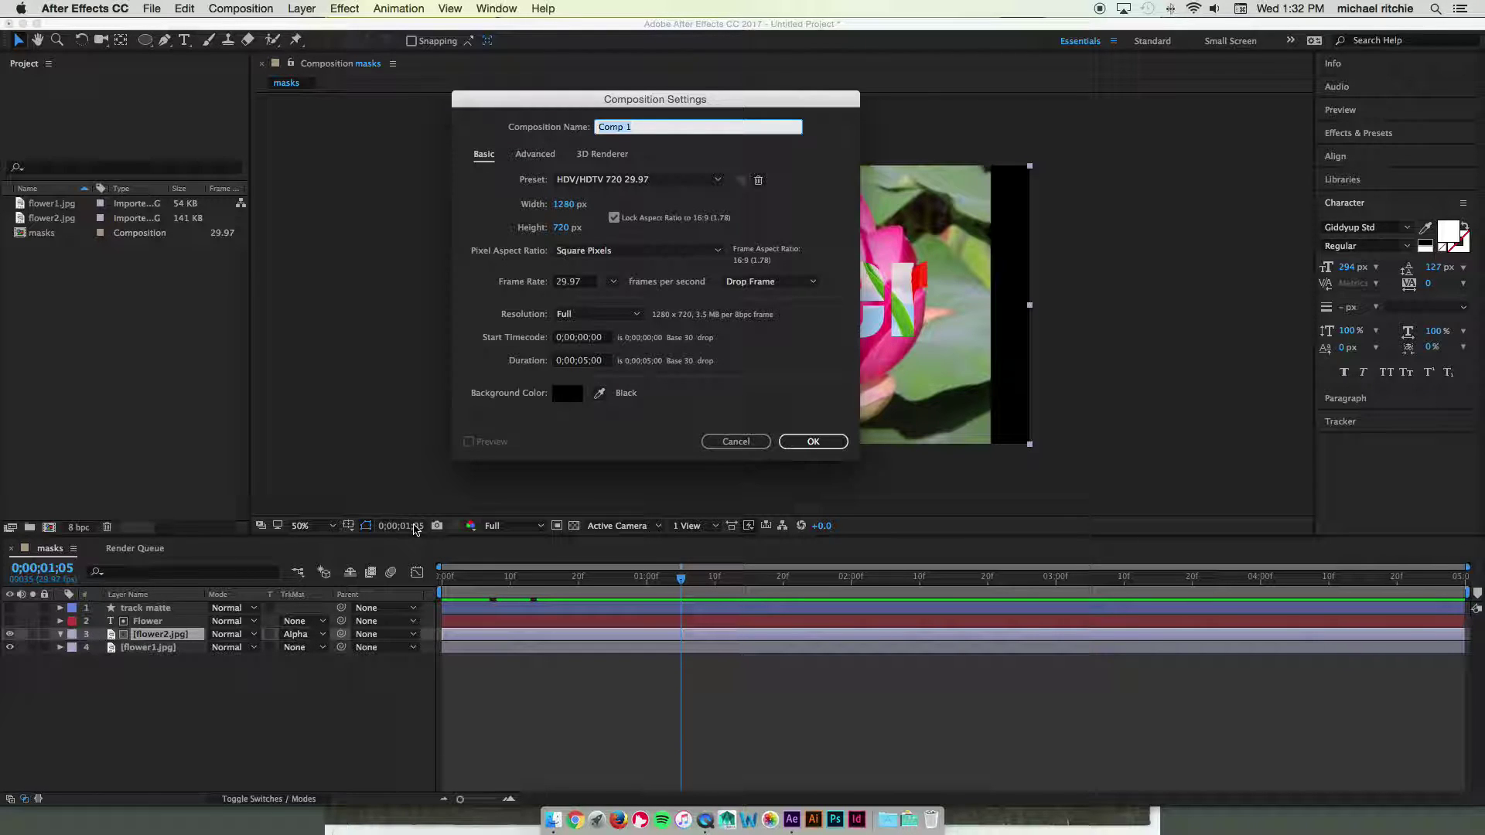
{"action": "type", "text": "tes"}
{"action": "type", "text": "xt masking"}
{"action": "left_click", "coordinate": [804, 441]}
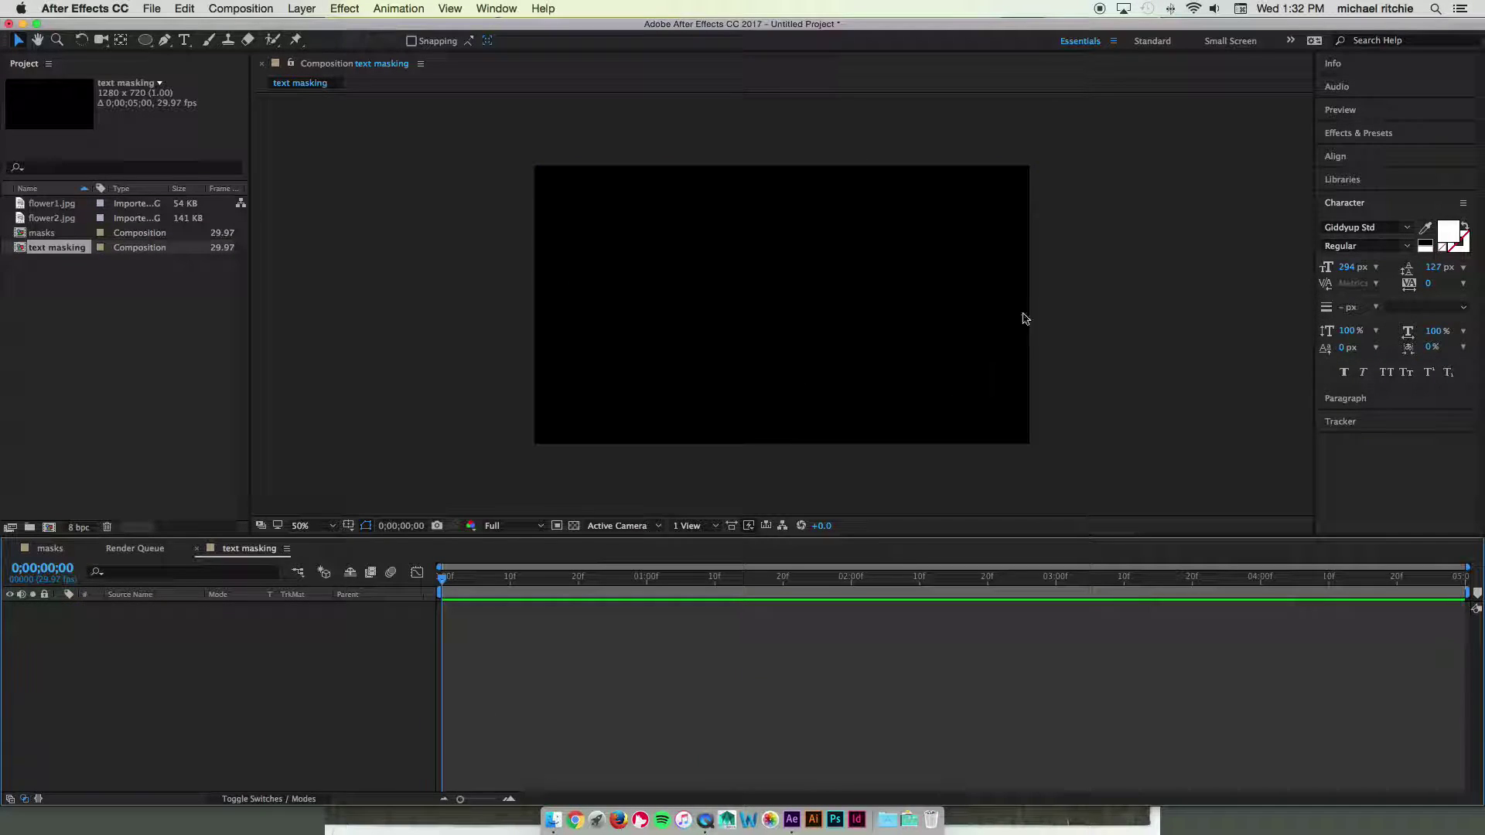
Add a Giddyup Std letter 'L' text layer near the centre, enlarged from 294 to 489 px
{"action": "left_click", "coordinate": [184, 41]}
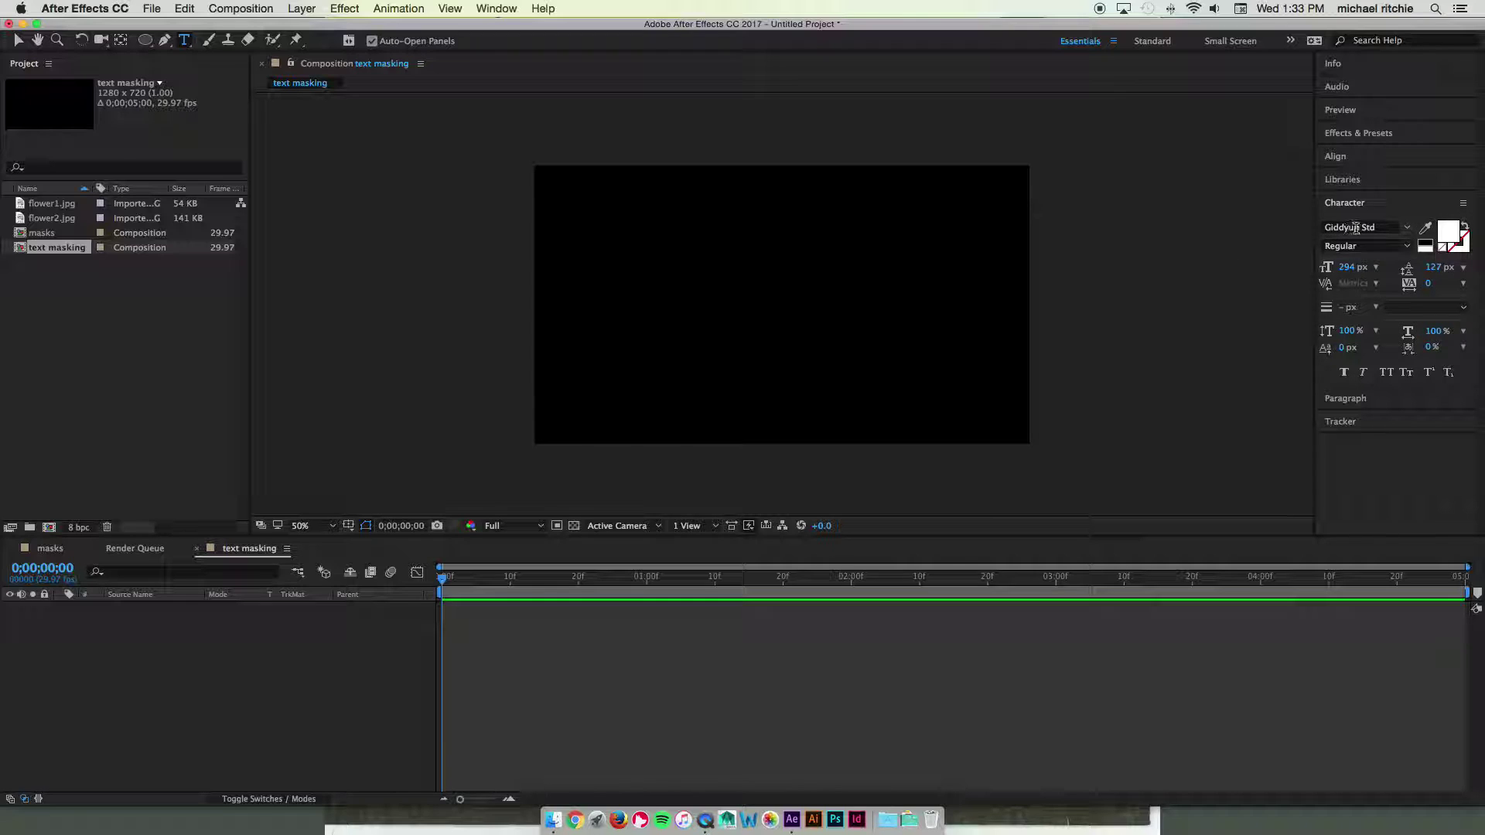
{"action": "left_click", "coordinate": [797, 322]}
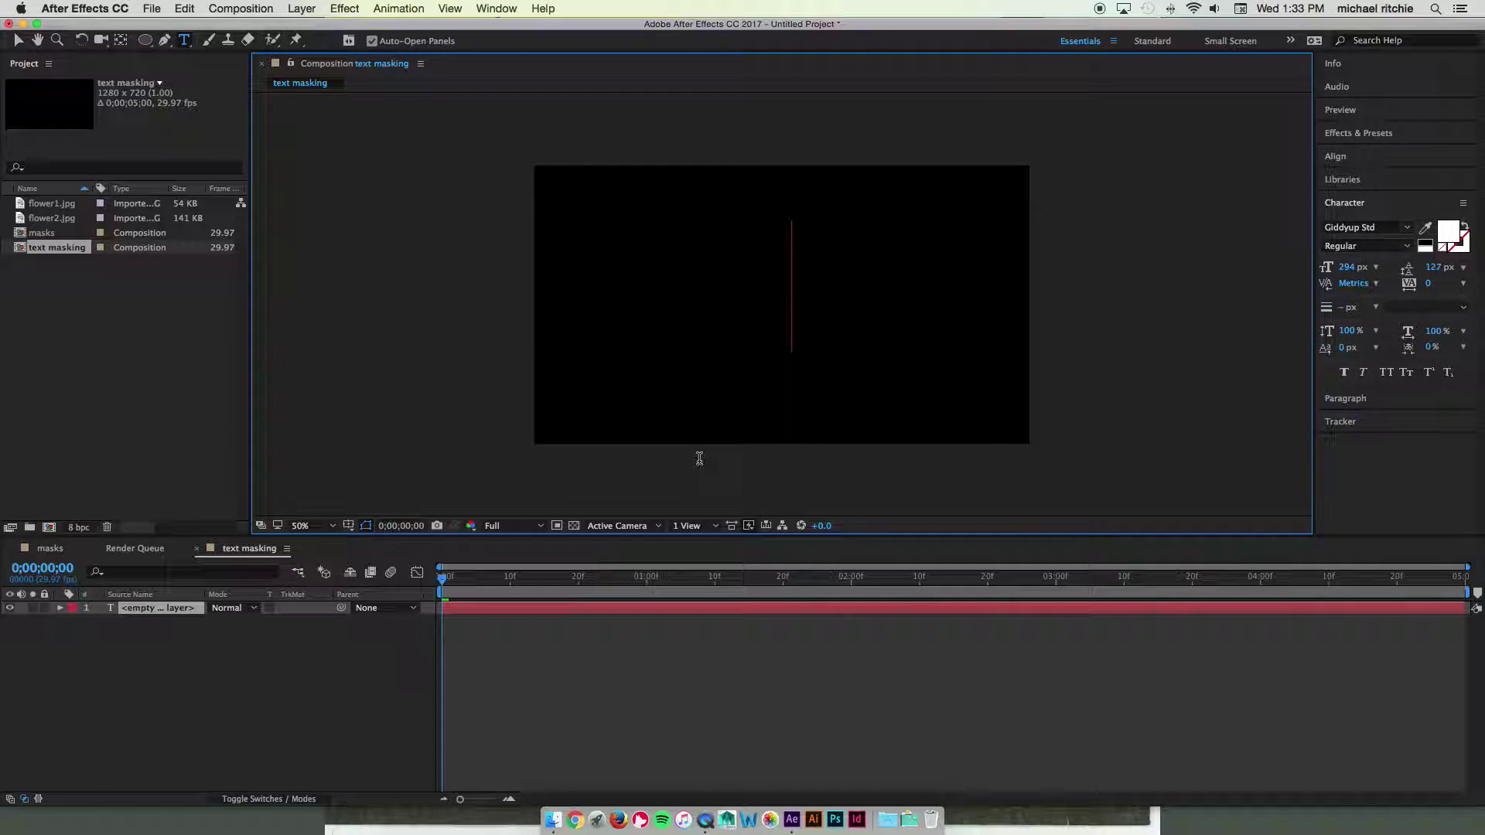
{"action": "type", "text": "L"}
{"action": "left_click", "coordinate": [19, 40]}
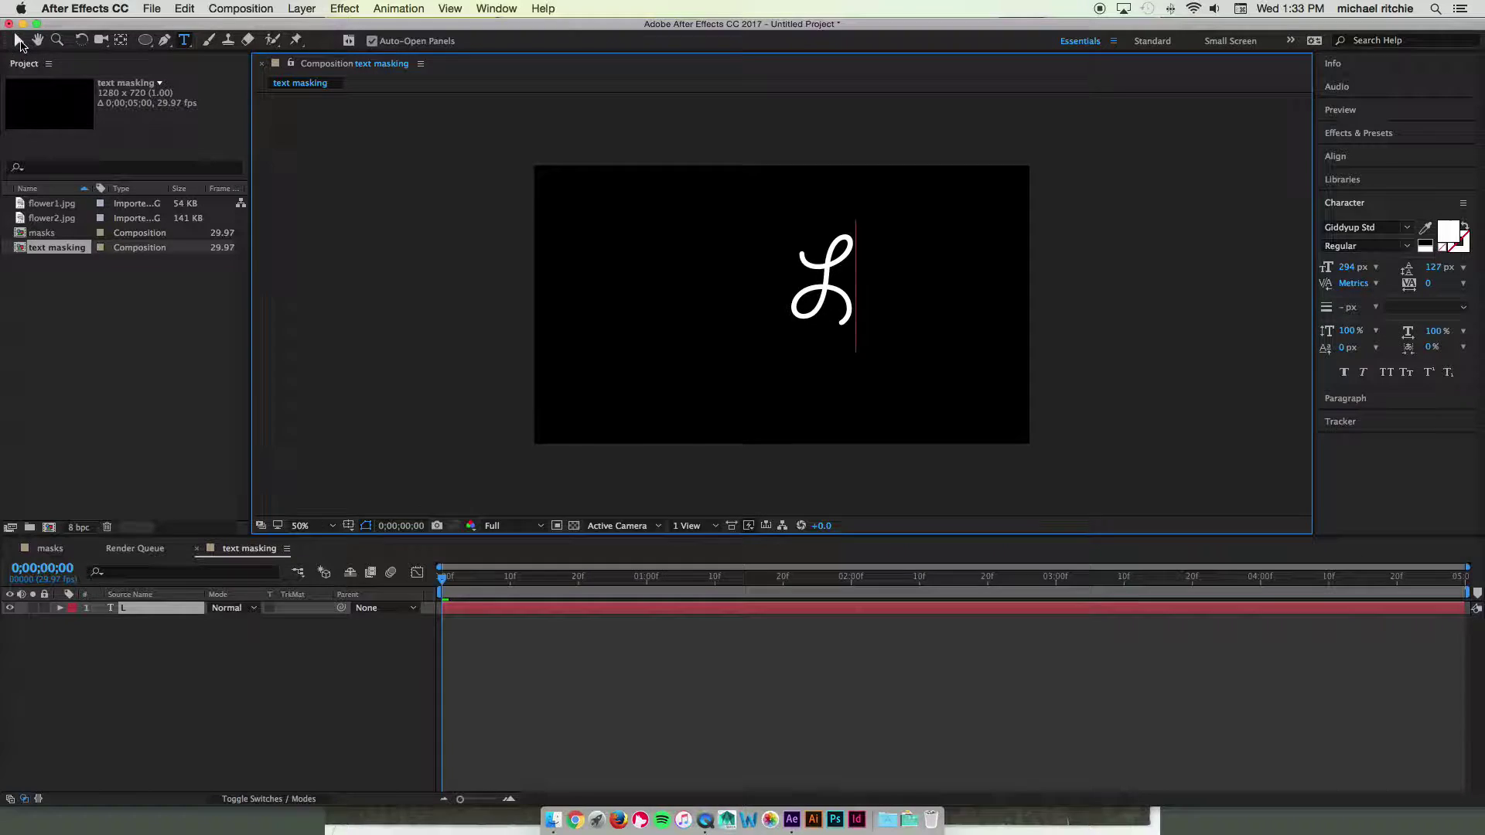
{"action": "left_click_drag", "start_coordinate": [832, 280], "coordinate": [775, 297]}
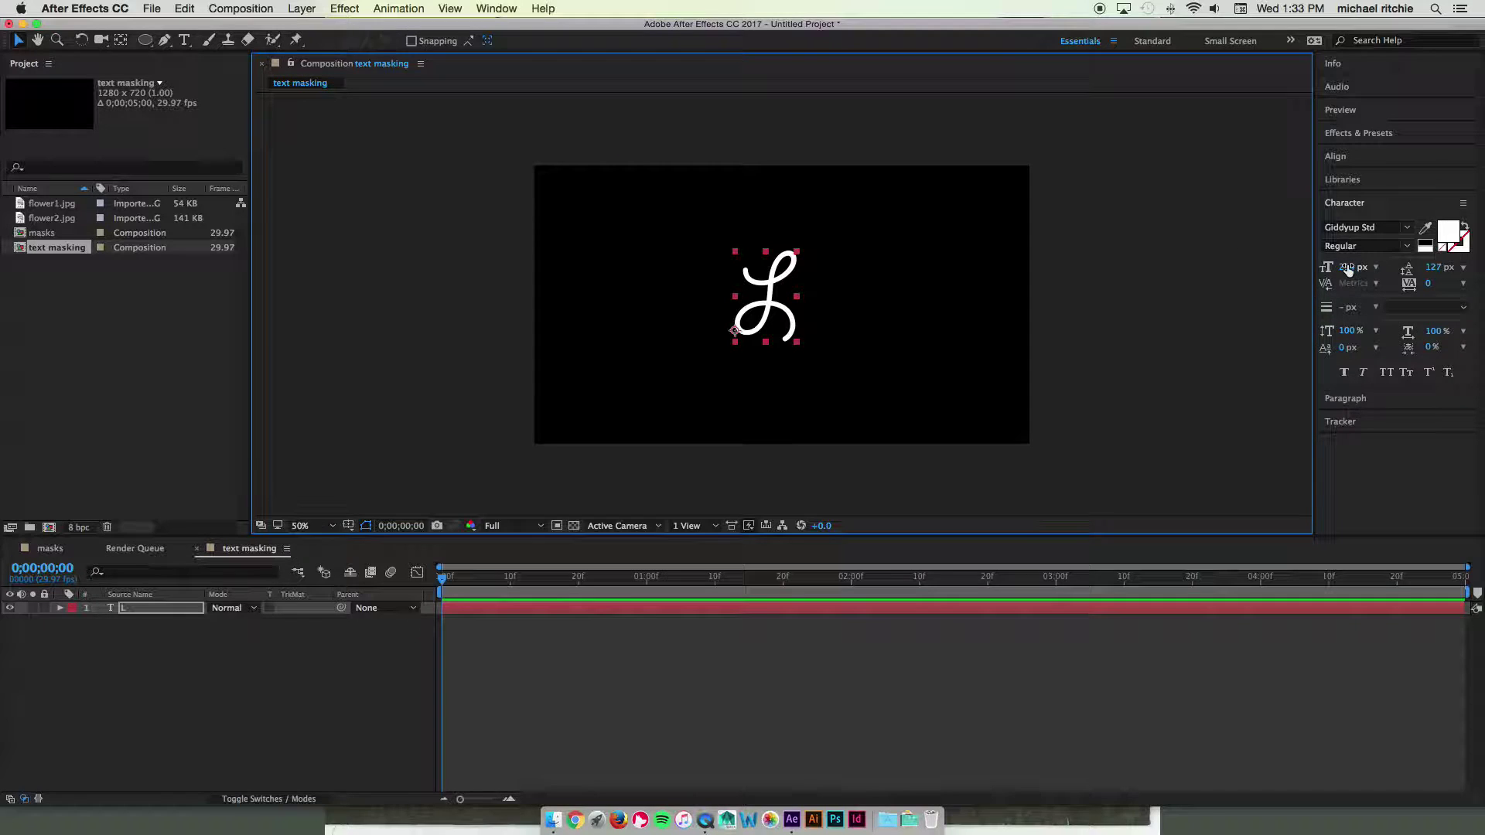
{"action": "left_click_drag", "start_coordinate": [1347, 266], "coordinate": [815, 318]}
{"action": "left_click", "coordinate": [125, 611]}
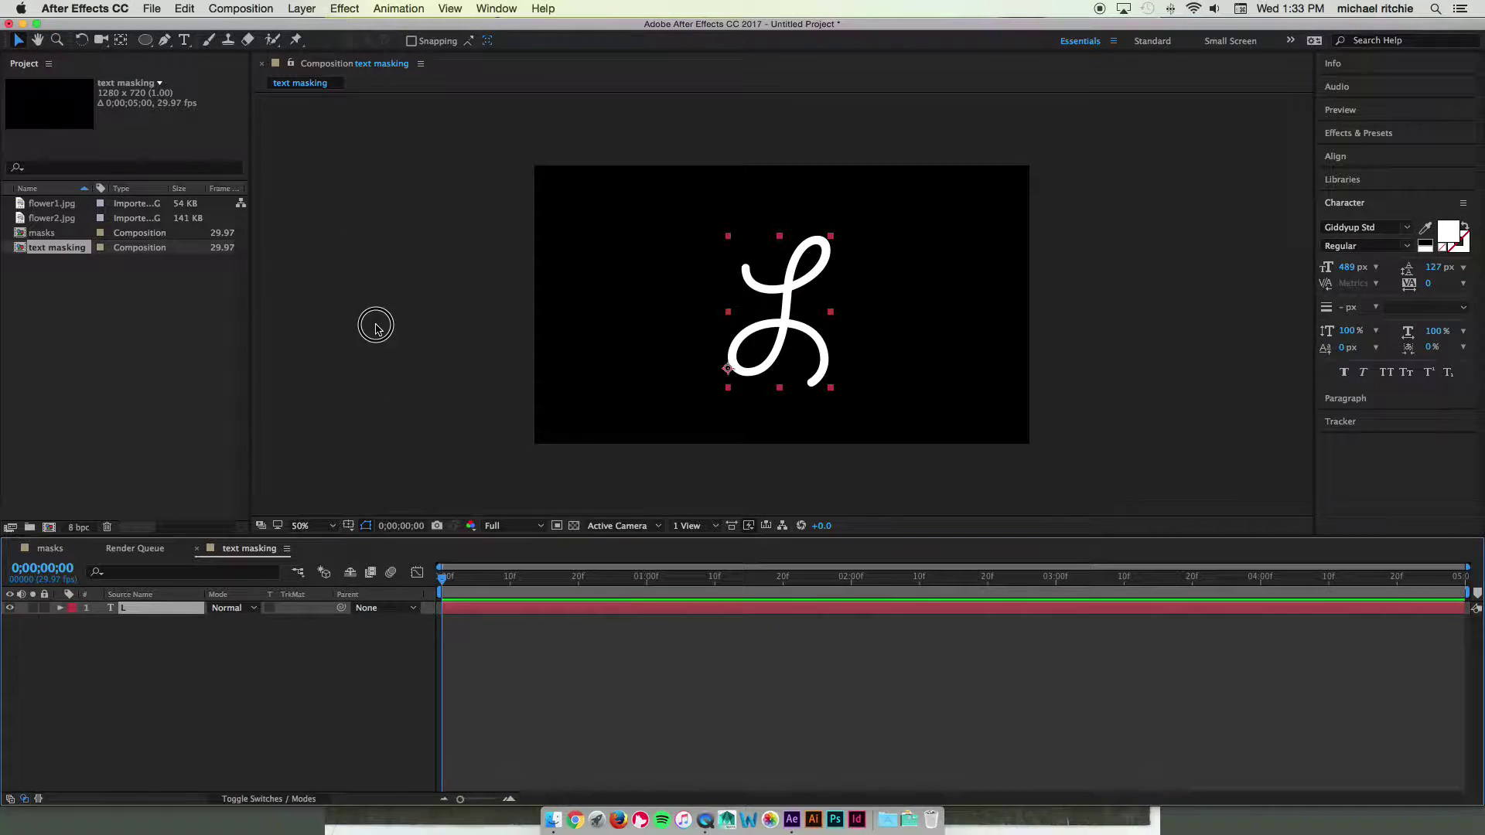
{"action": "left_click", "coordinate": [376, 328]}
With the L layer selected, pick the Pen tool and turn on a 14 px solid stroke
{"action": "left_click", "coordinate": [135, 610]}
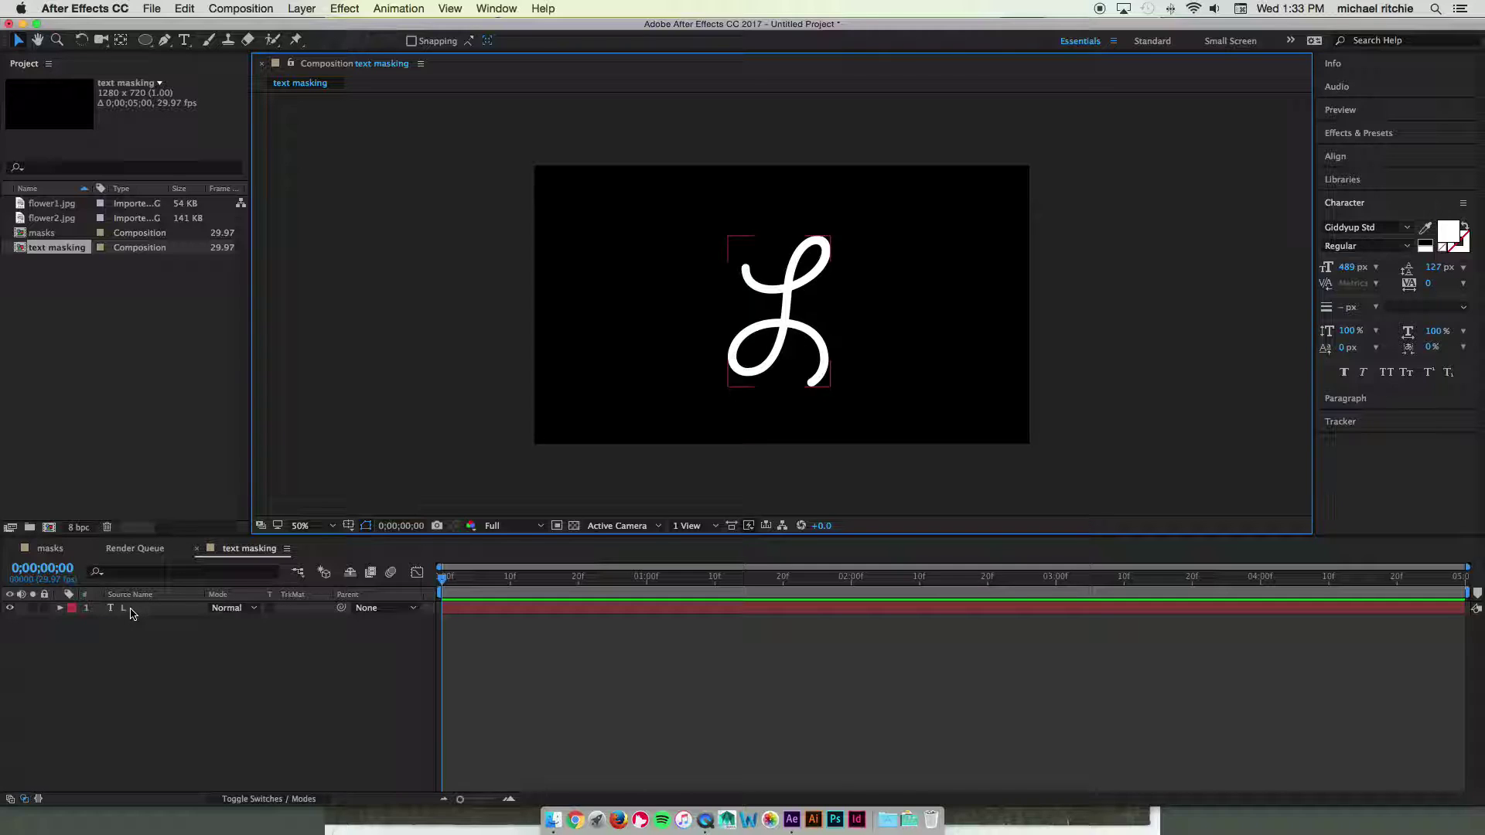
{"action": "left_click", "coordinate": [164, 41]}
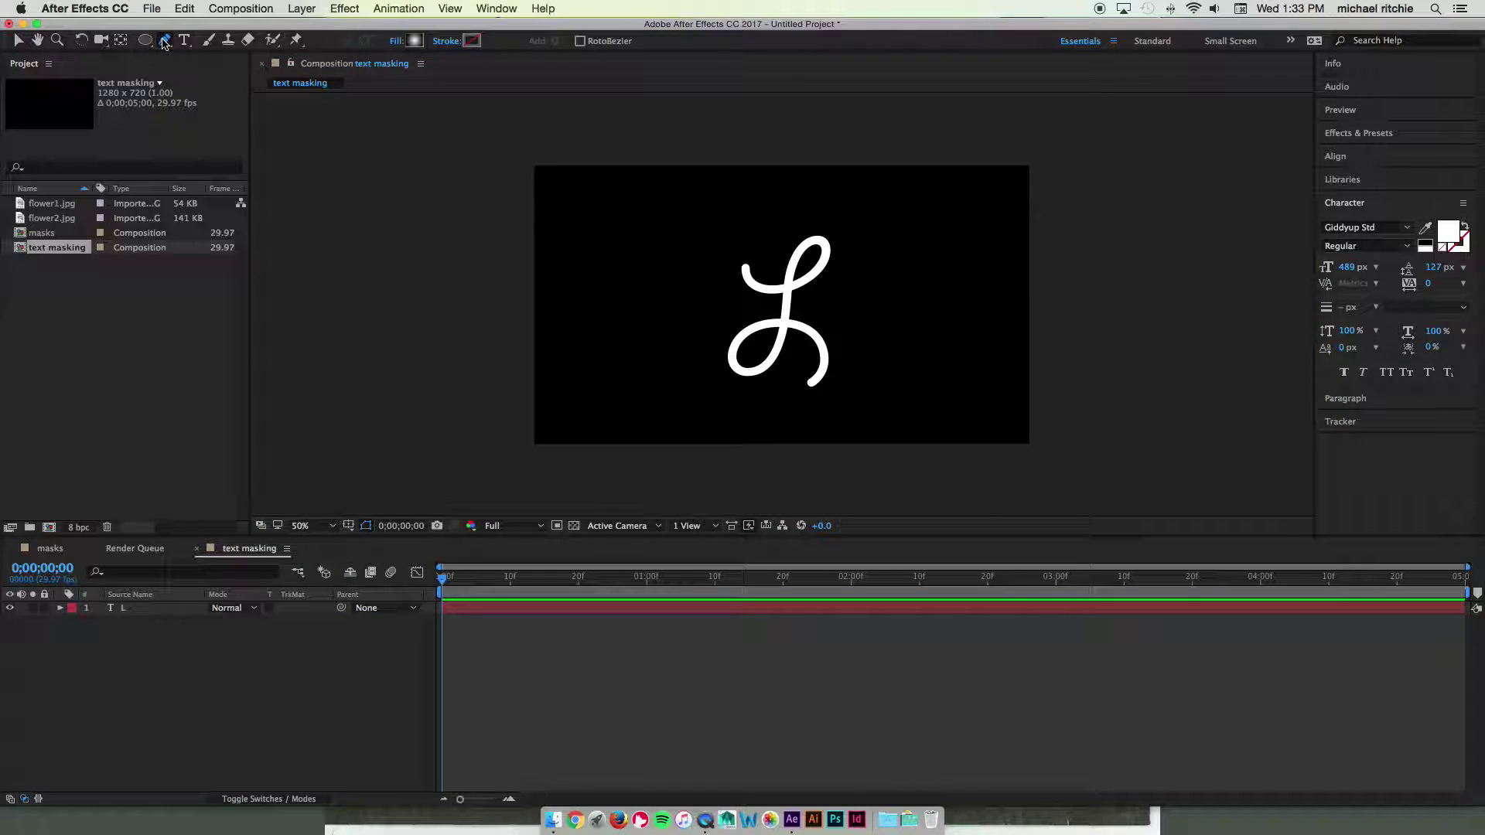
{"action": "left_click", "coordinate": [414, 41], "text": "alt"}
{"action": "left_click", "coordinate": [415, 40], "text": "alt"}
{"action": "left_click", "coordinate": [414, 41], "text": "alt"}
{"action": "left_click", "coordinate": [415, 41], "text": "alt"}
{"action": "left_click", "coordinate": [471, 41], "text": "alt"}
Set the shape stroke colour to bright green 00FF50
{"action": "left_click", "coordinate": [476, 44]}
{"action": "left_click_drag", "start_coordinate": [778, 433], "coordinate": [780, 446]}
{"action": "left_click_drag", "start_coordinate": [698, 392], "coordinate": [804, 267]}
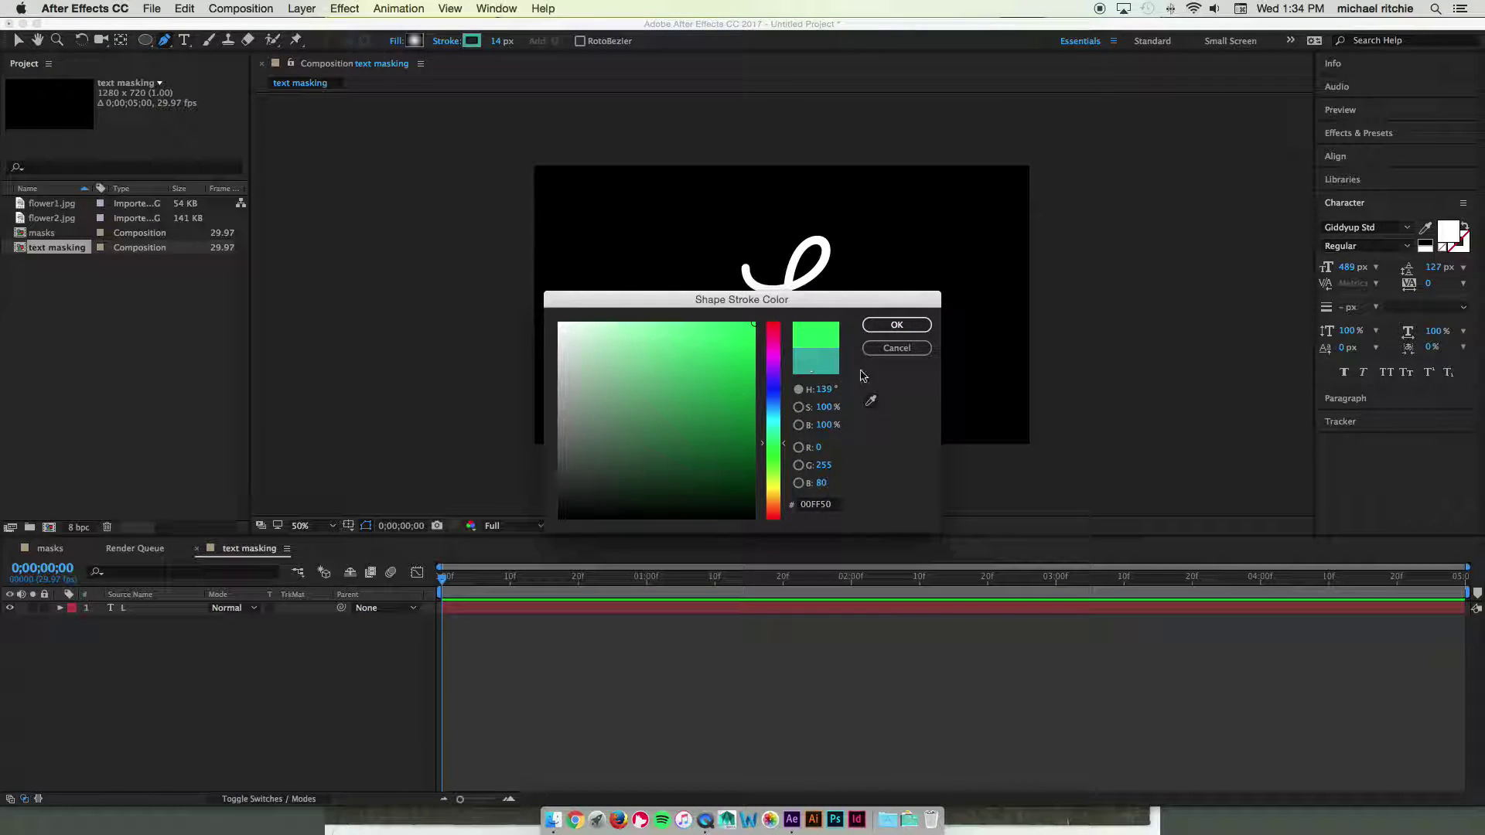
{"action": "left_click", "coordinate": [897, 325]}
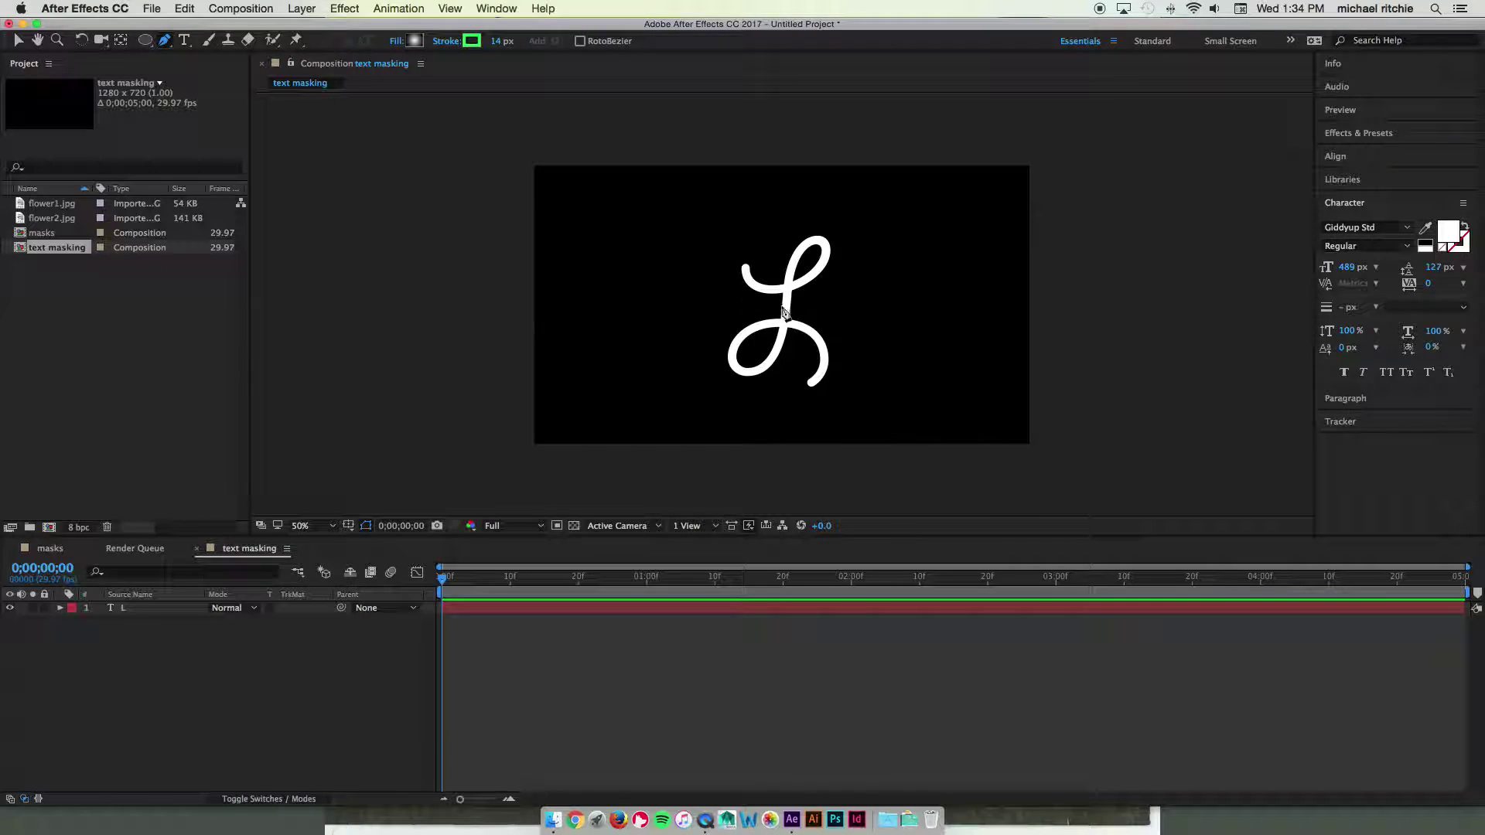
{"action": "scroll", "coordinate": [786, 314], "scroll_direction": "up", "scroll_amount": 2}
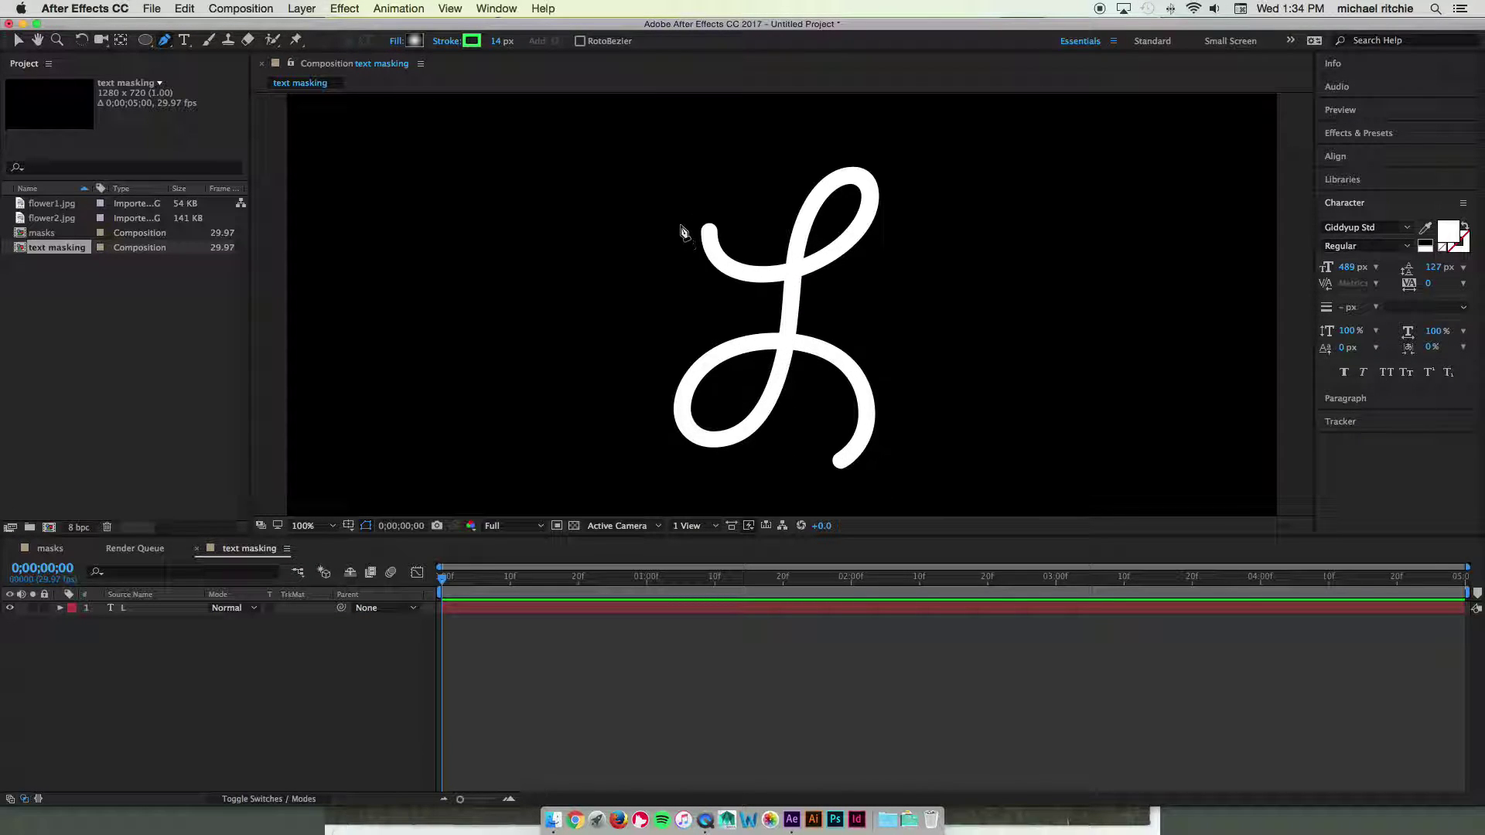
Draw a pen path from the L's upper-left tip through its loops to the tail end
{"action": "left_click", "coordinate": [705, 217]}
{"action": "left_click_drag", "start_coordinate": [785, 275], "coordinate": [828, 263]}
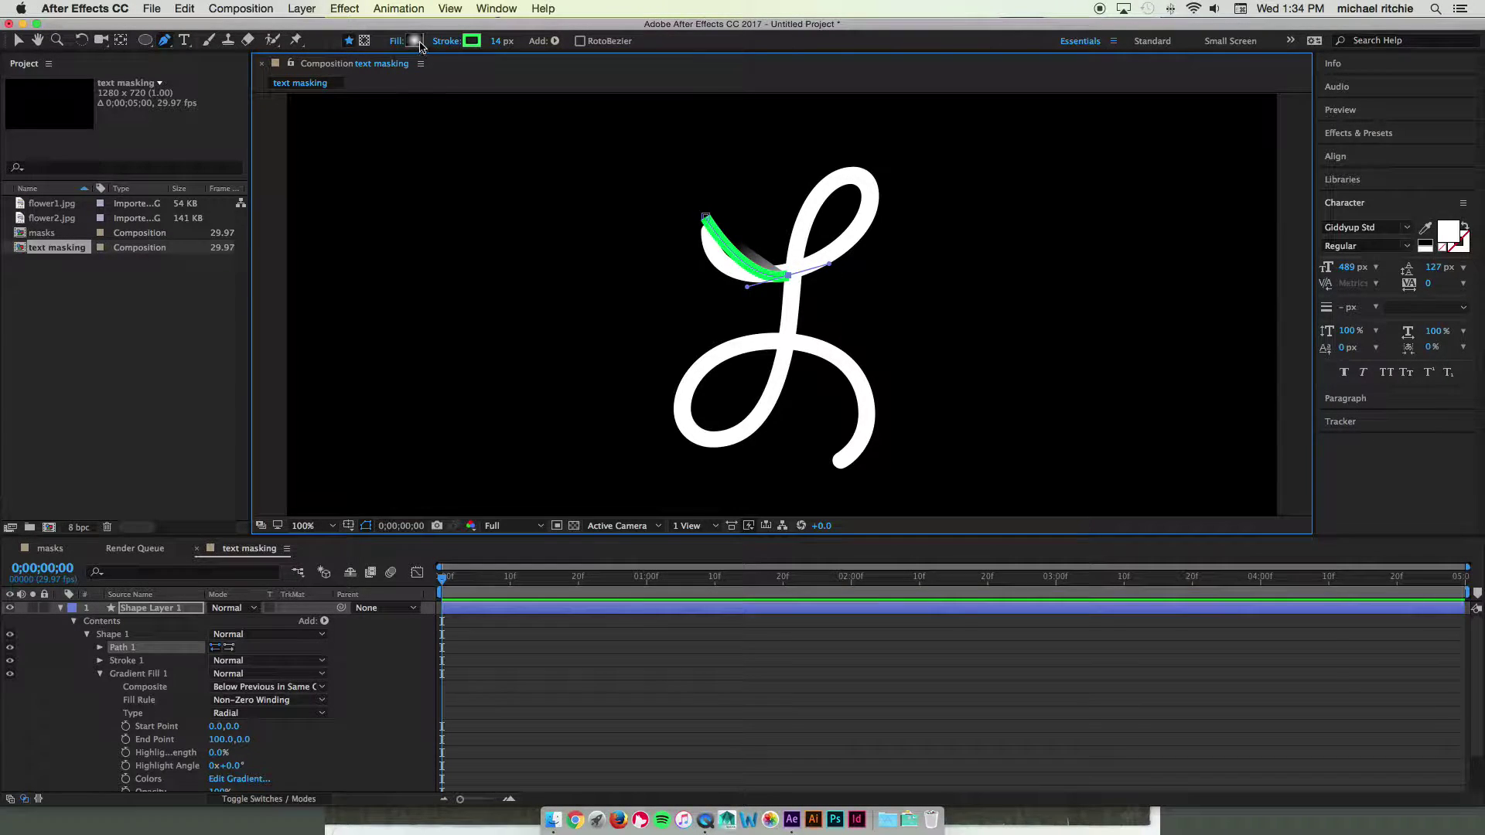
{"action": "left_click", "coordinate": [416, 40], "text": "alt"}
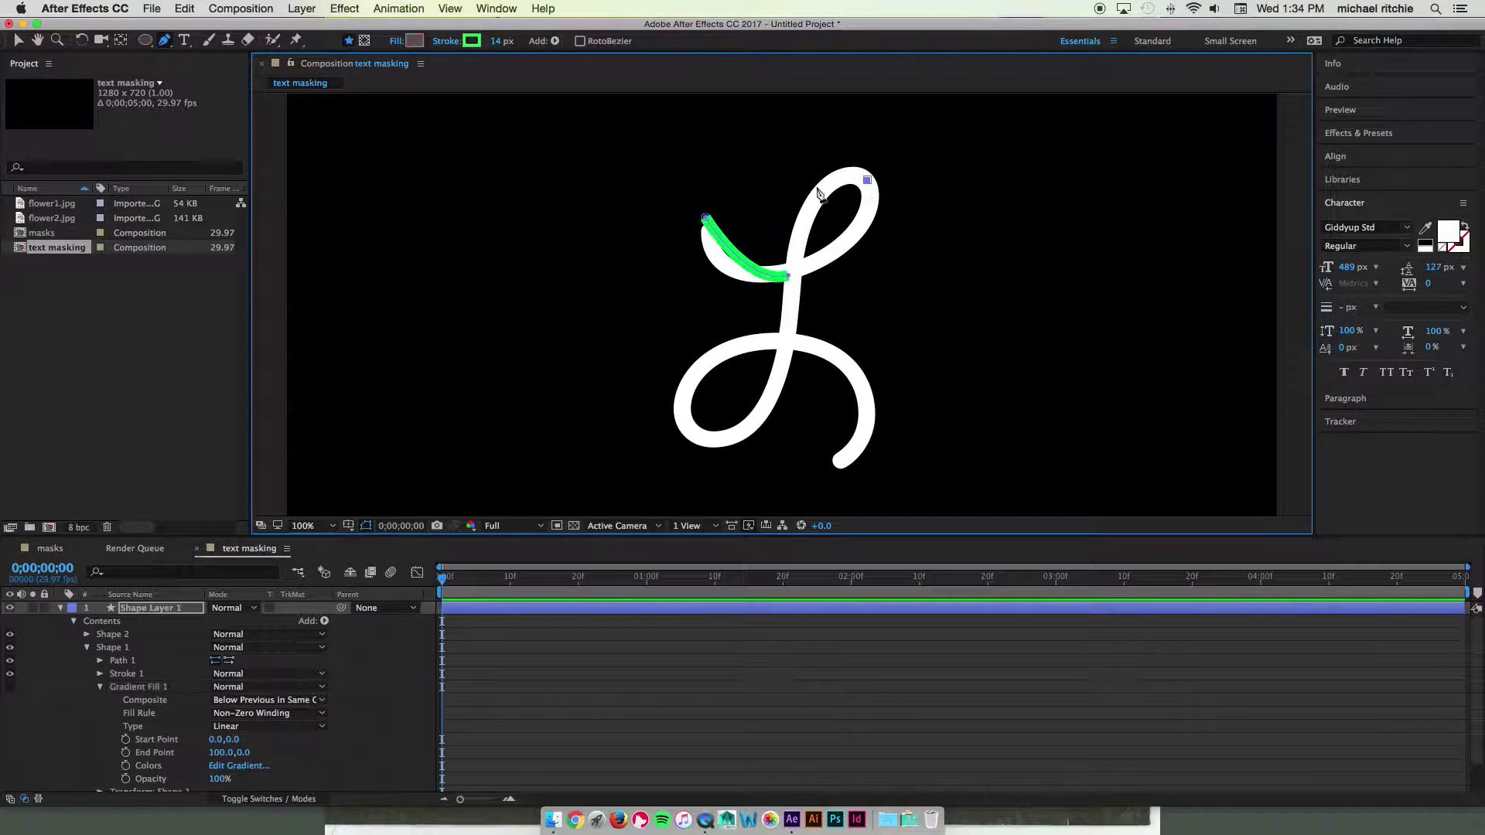
{"action": "left_click", "coordinate": [788, 277]}
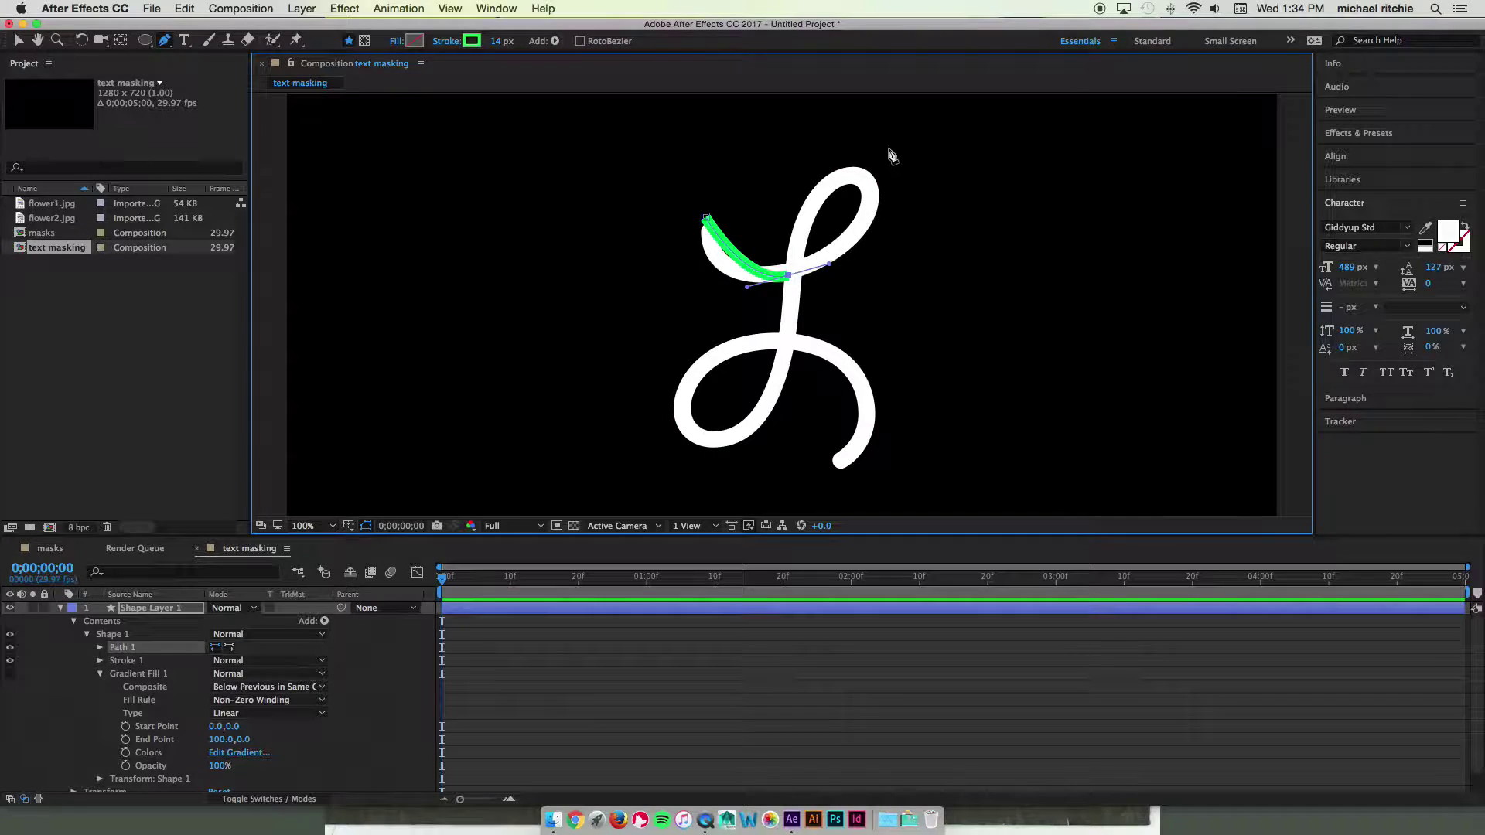
{"action": "left_click", "coordinate": [863, 179]}
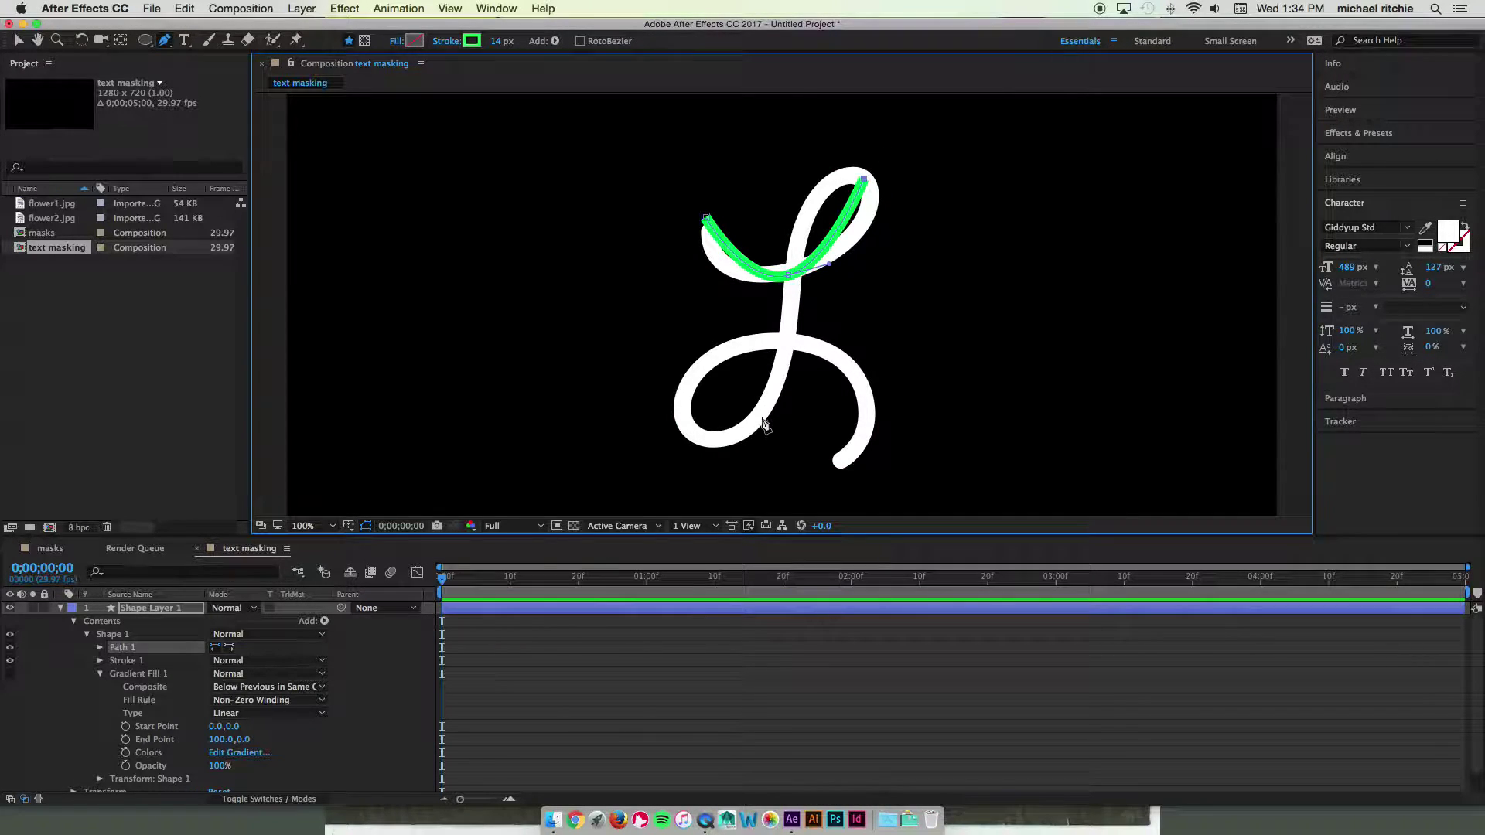
{"action": "left_click", "coordinate": [689, 432]}
{"action": "left_click", "coordinate": [785, 342]}
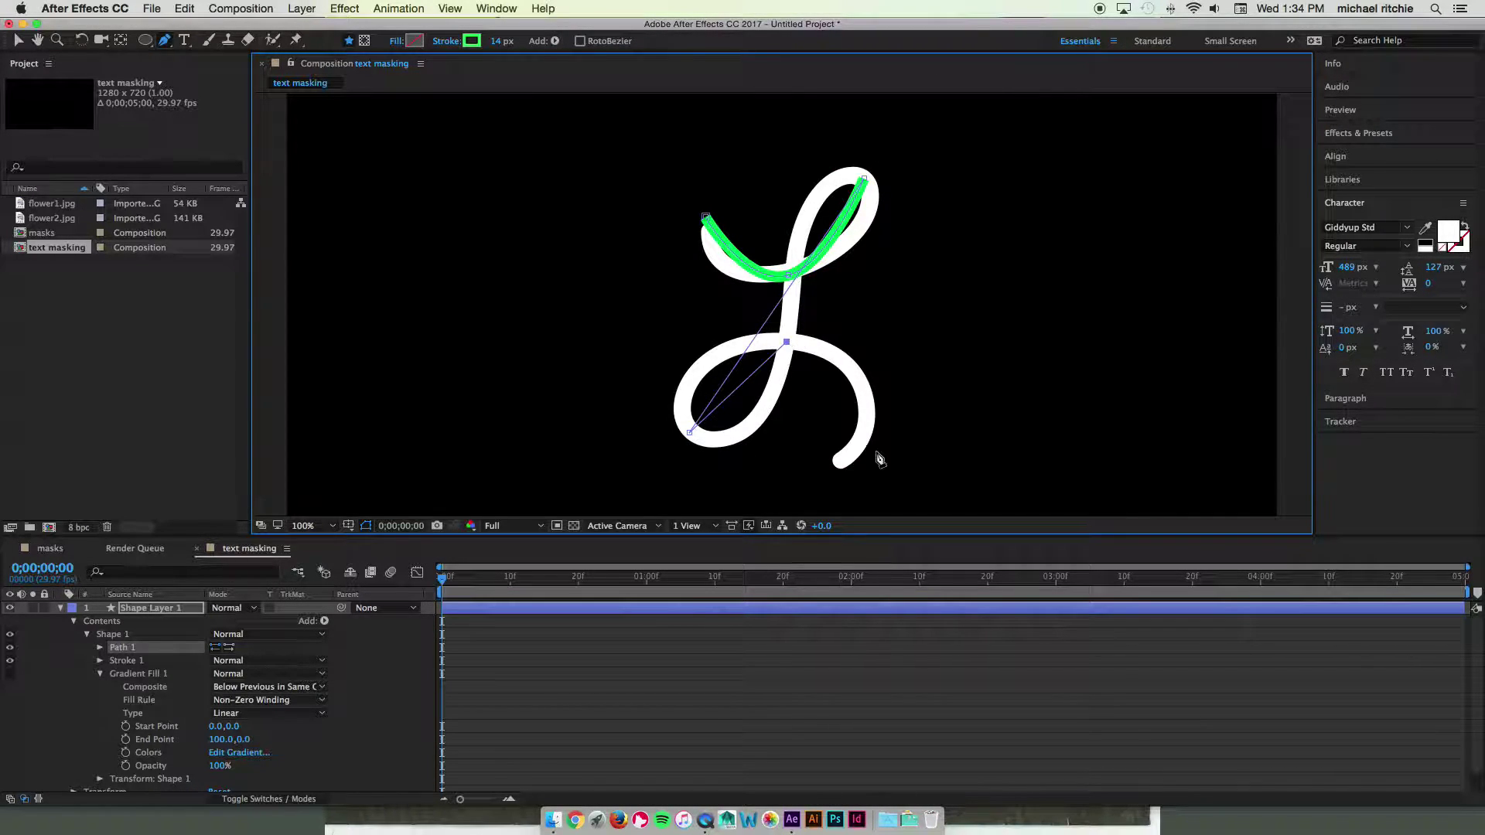
{"action": "left_click", "coordinate": [843, 459]}
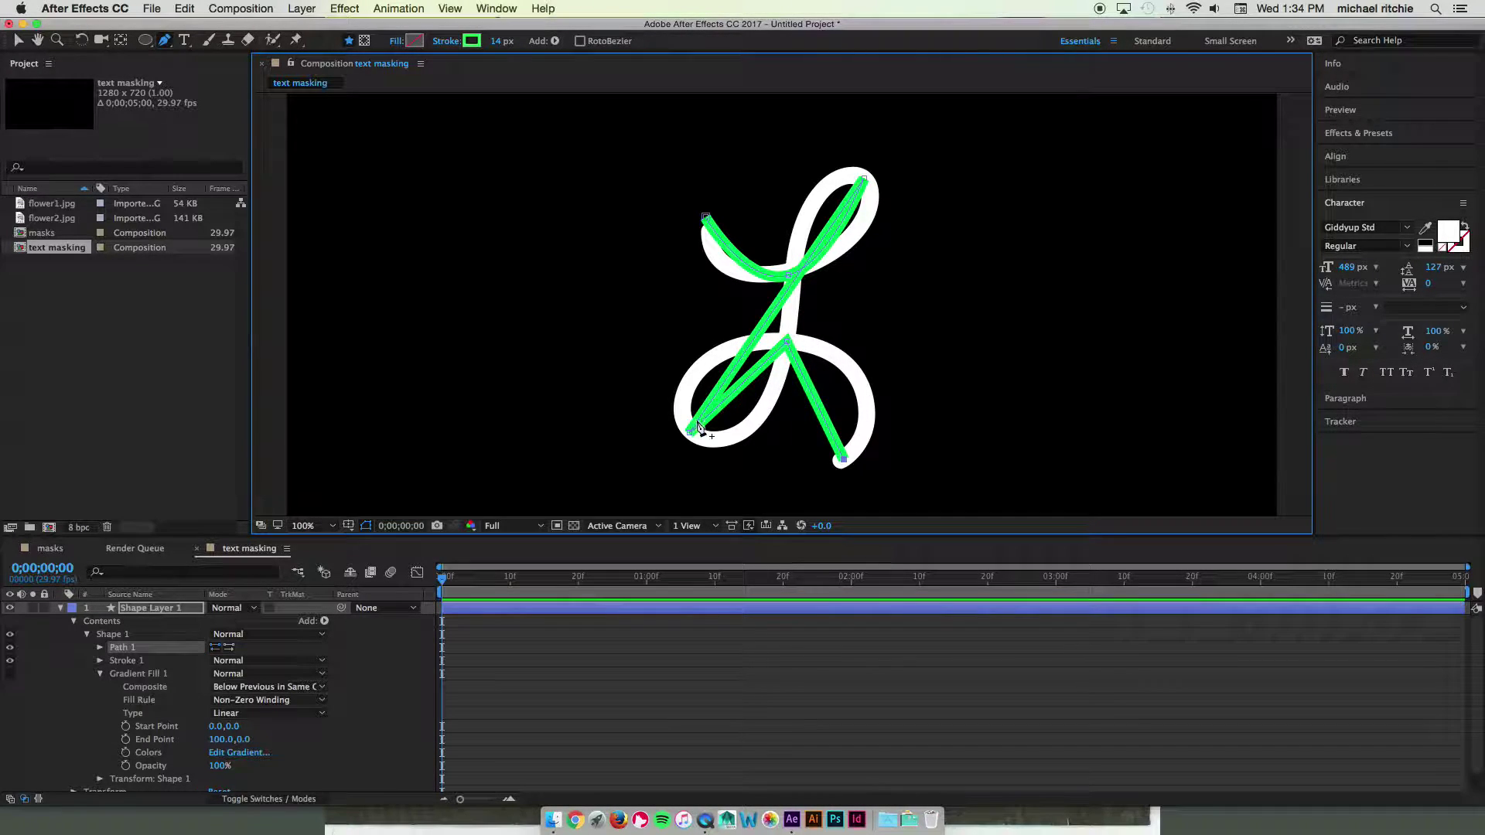
{"action": "mouse_move", "coordinate": [689, 433]}
{"action": "left_mouse_down"}
{"action": "mouse_move", "coordinate": [759, 465]}
{"action": "mouse_move", "coordinate": [614, 363]}
{"action": "left_mouse_up"}
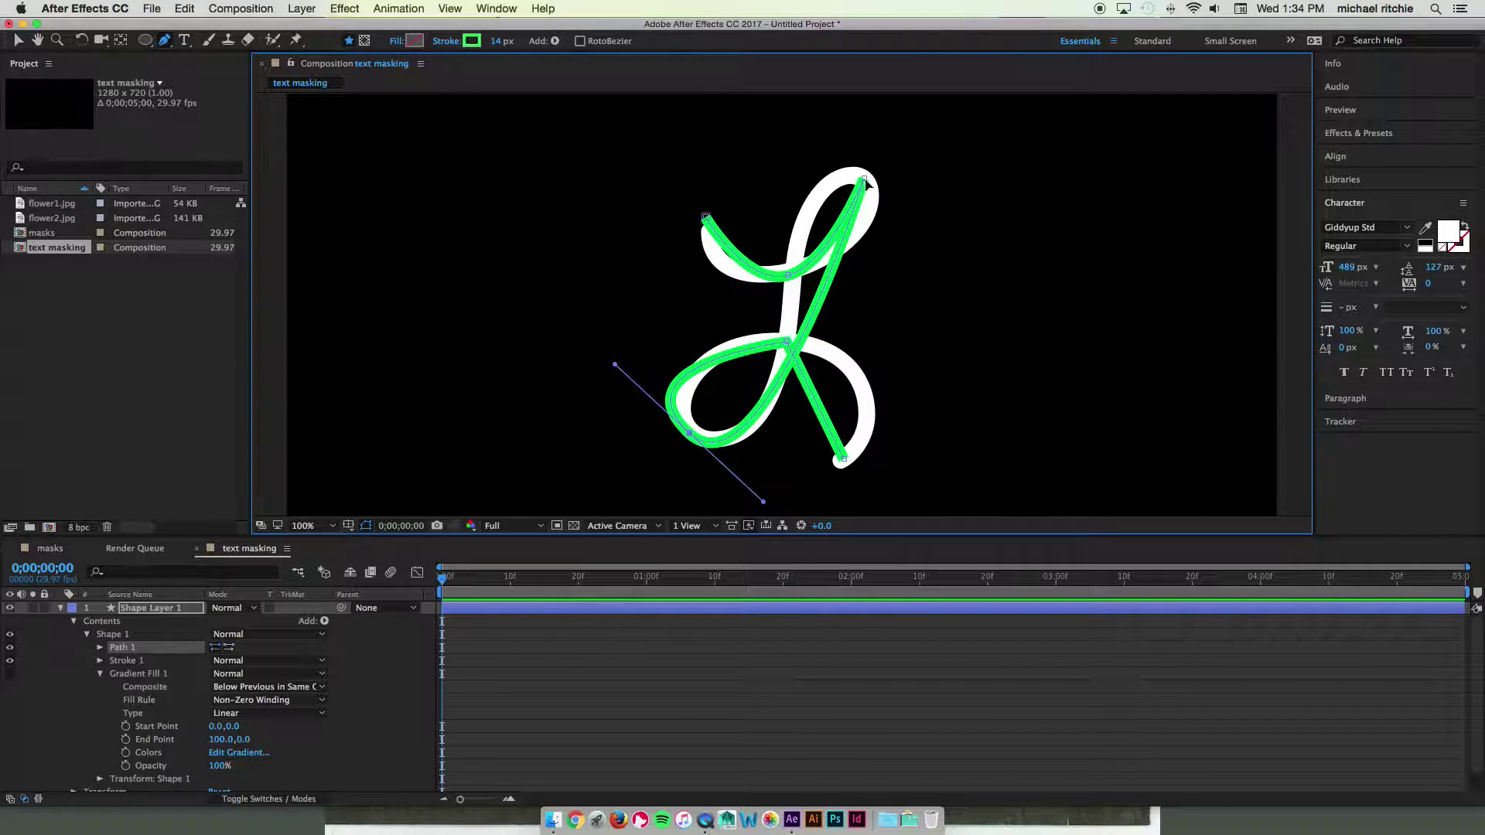
Bend the path's middle and top vertex handles to follow the L's upper curve
{"action": "left_click", "coordinate": [789, 276]}
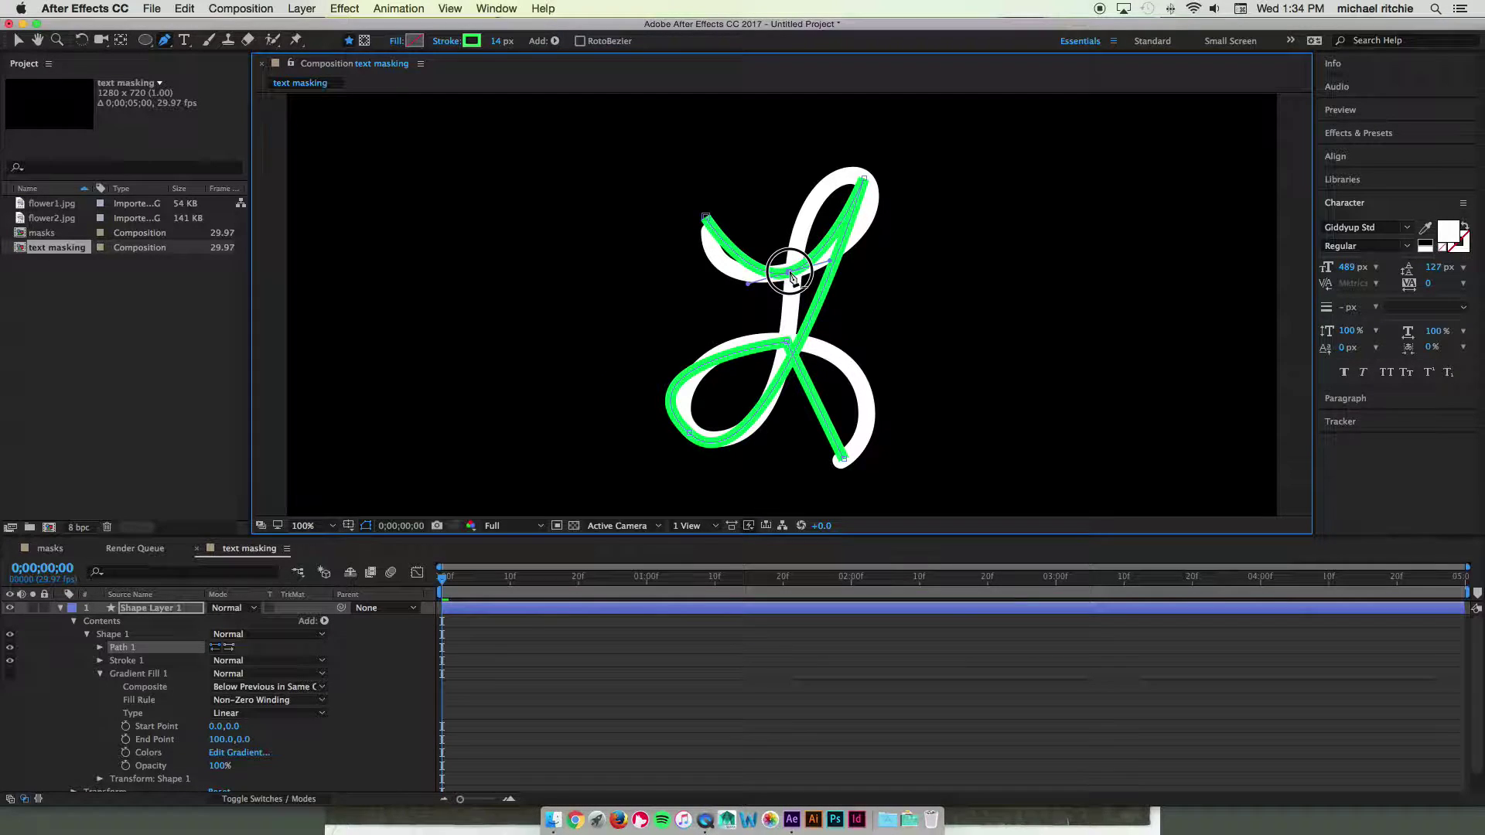
{"action": "left_click", "coordinate": [705, 221]}
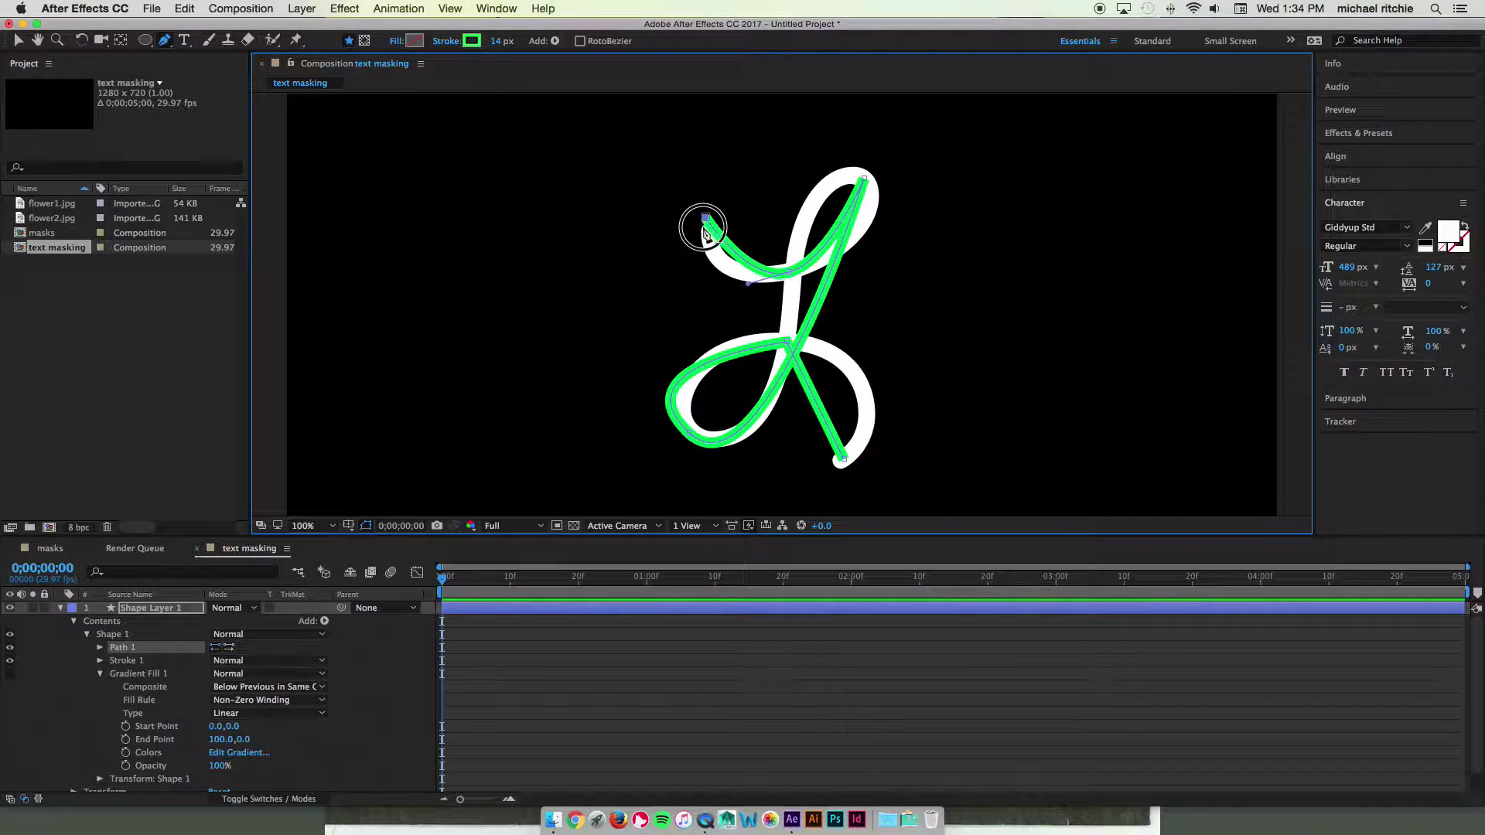
{"action": "left_click", "coordinate": [788, 275]}
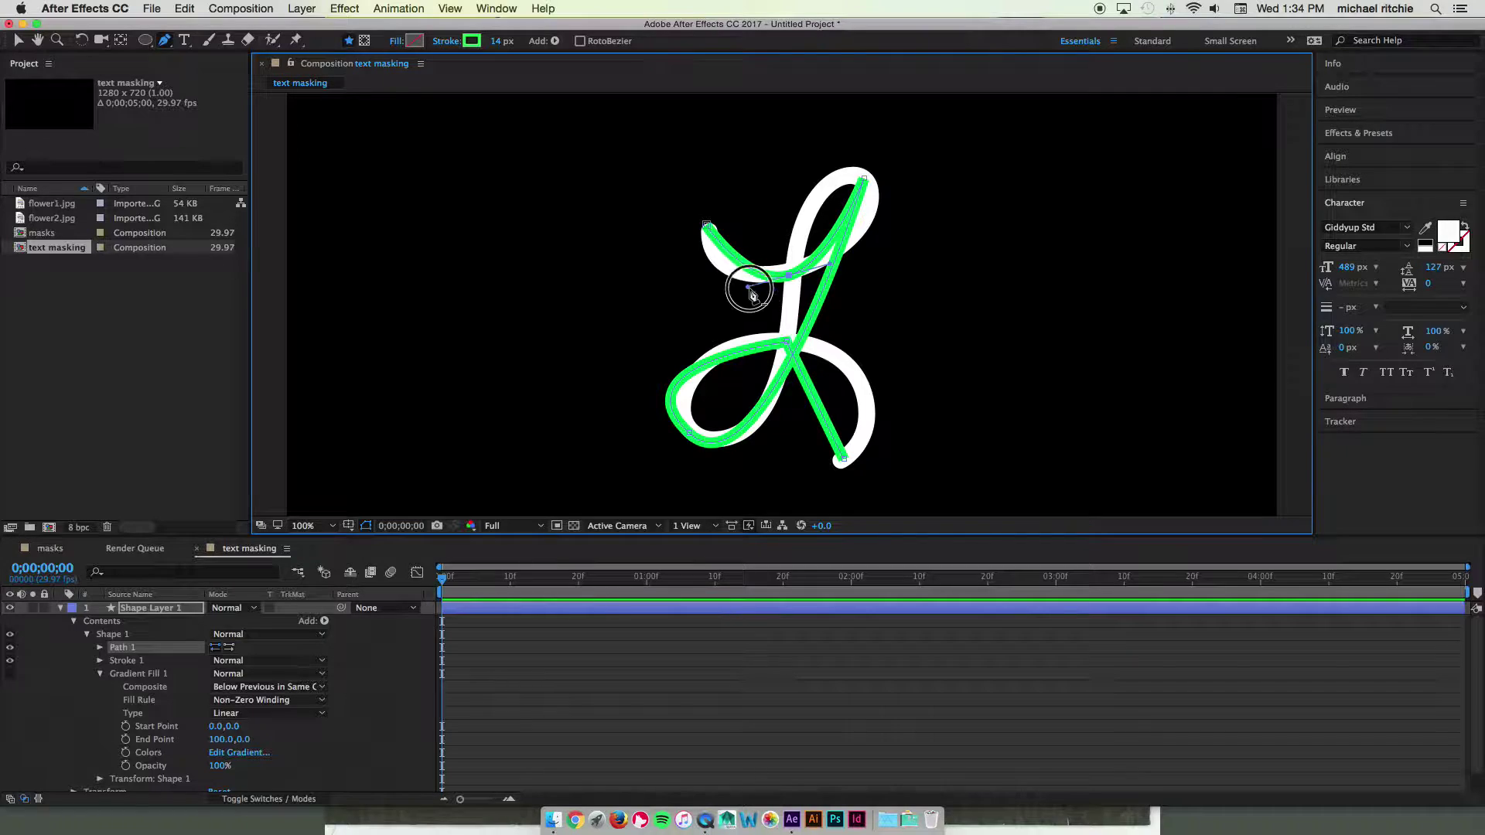
{"action": "left_click_drag", "start_coordinate": [748, 286], "coordinate": [698, 281]}
{"action": "left_click_drag", "start_coordinate": [832, 272], "coordinate": [848, 267]}
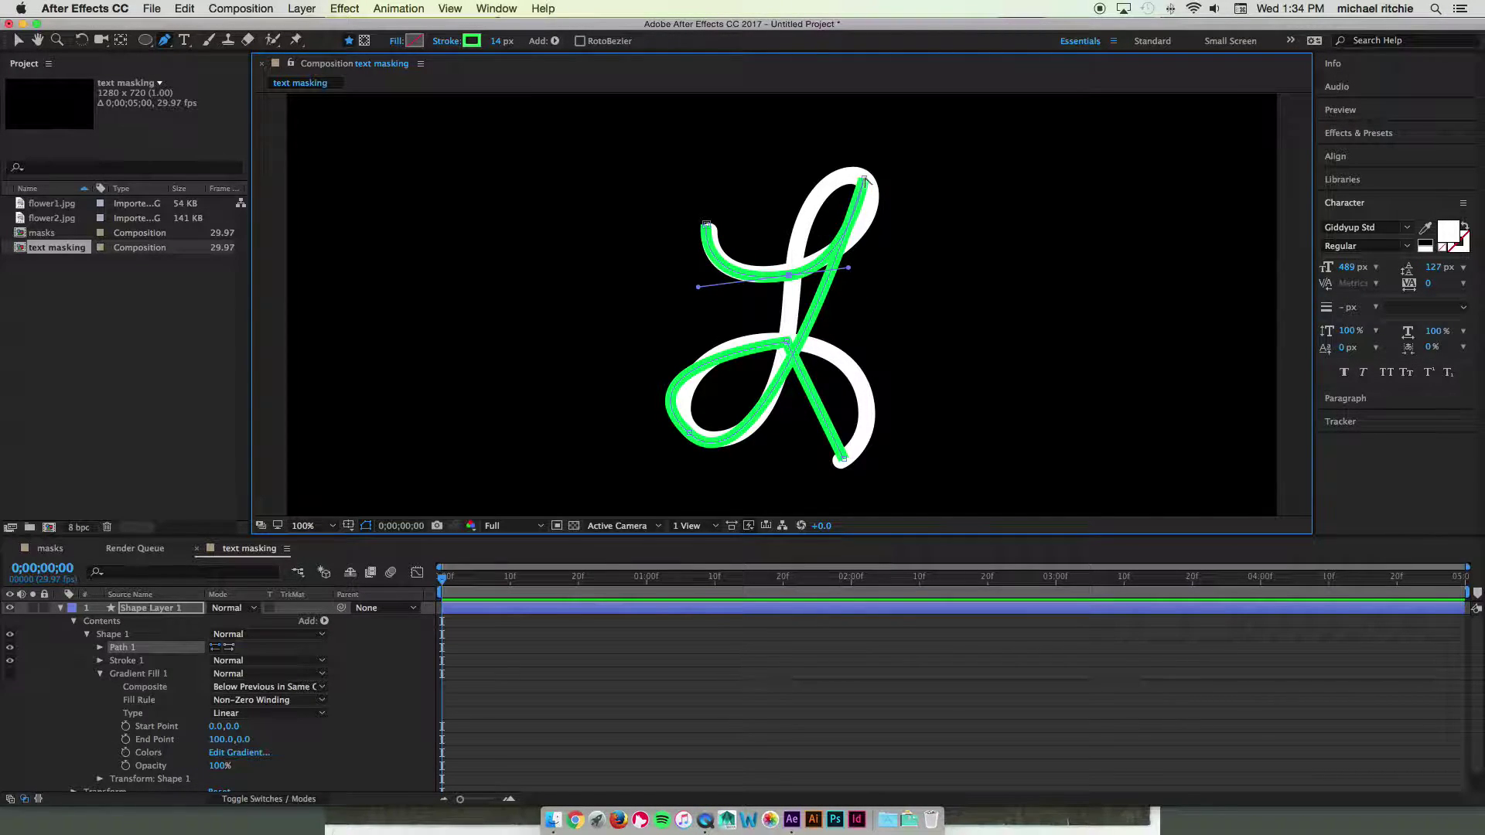
{"action": "left_click_drag", "start_coordinate": [864, 180], "coordinate": [802, 154]}
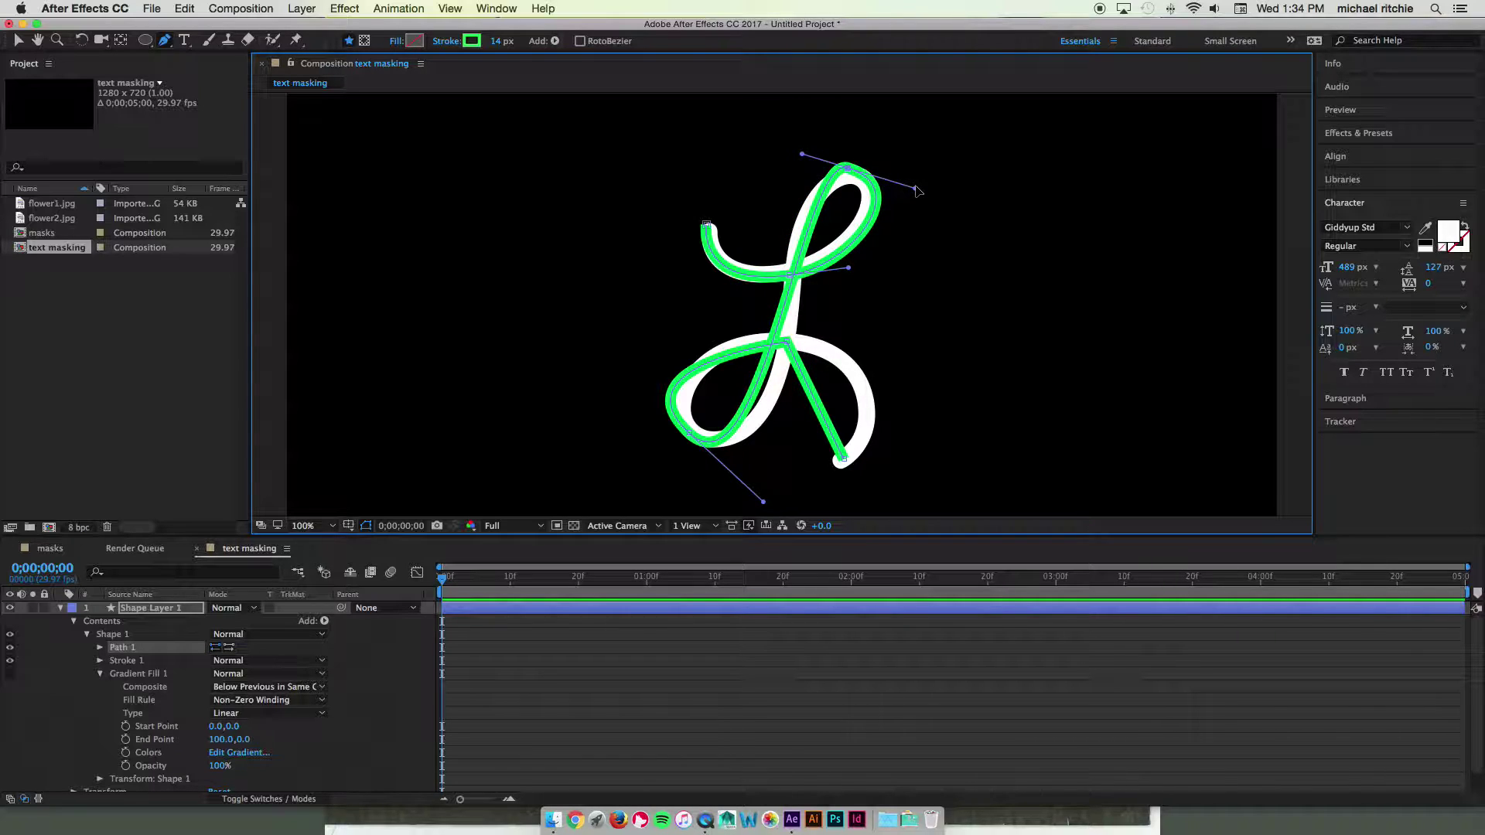
Adjust the top loop, lower loop, middle crossing and tail end point to the letter
{"action": "left_click_drag", "start_coordinate": [917, 191], "coordinate": [849, 170]}
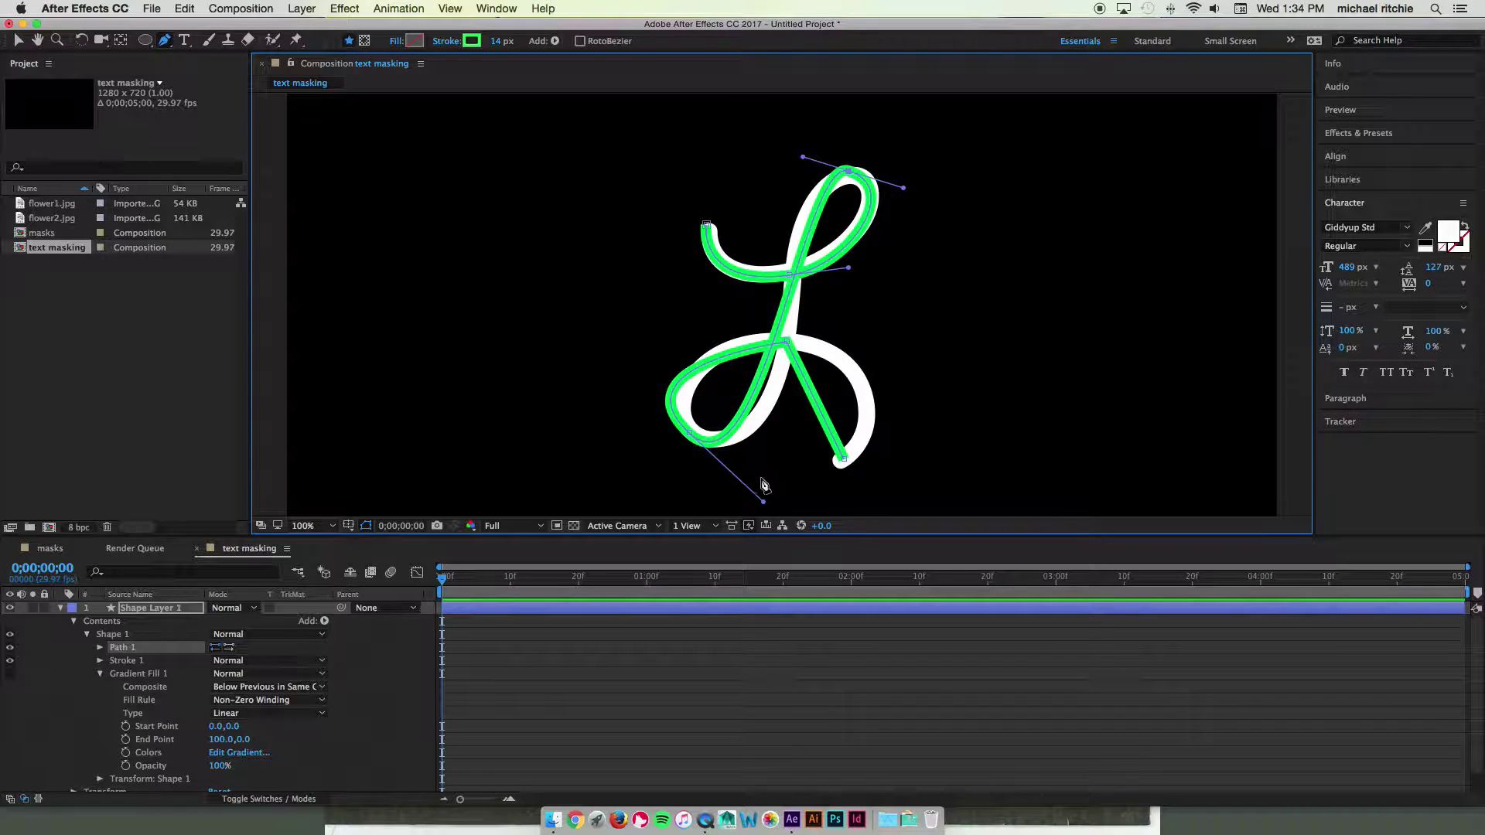
{"action": "left_click_drag", "start_coordinate": [685, 433], "coordinate": [701, 435]}
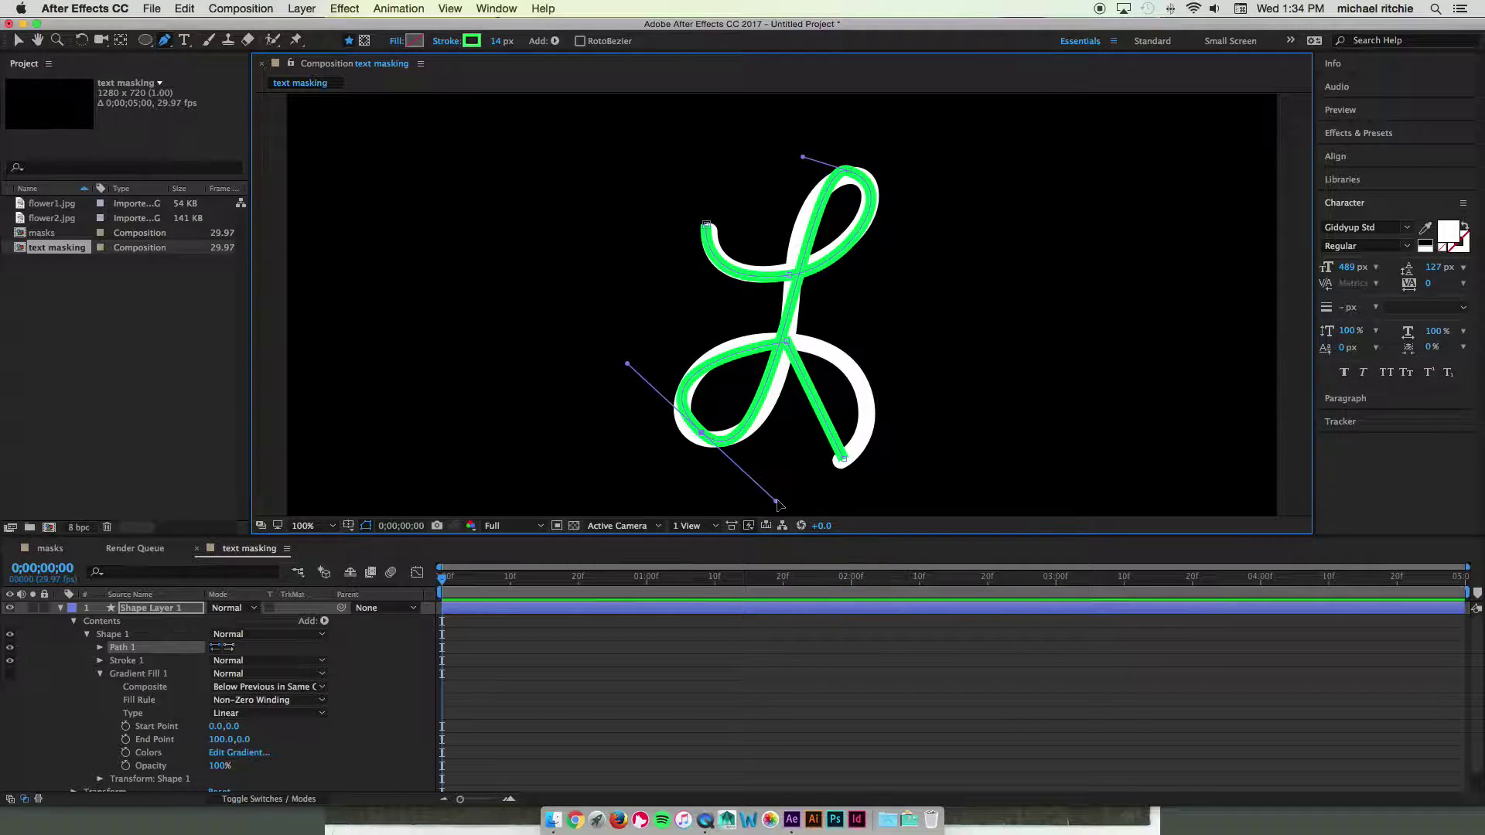
{"action": "mouse_move", "coordinate": [776, 500]}
{"action": "left_mouse_down"}
{"action": "mouse_move", "coordinate": [798, 497]}
{"action": "mouse_move", "coordinate": [790, 481]}
{"action": "left_mouse_up"}
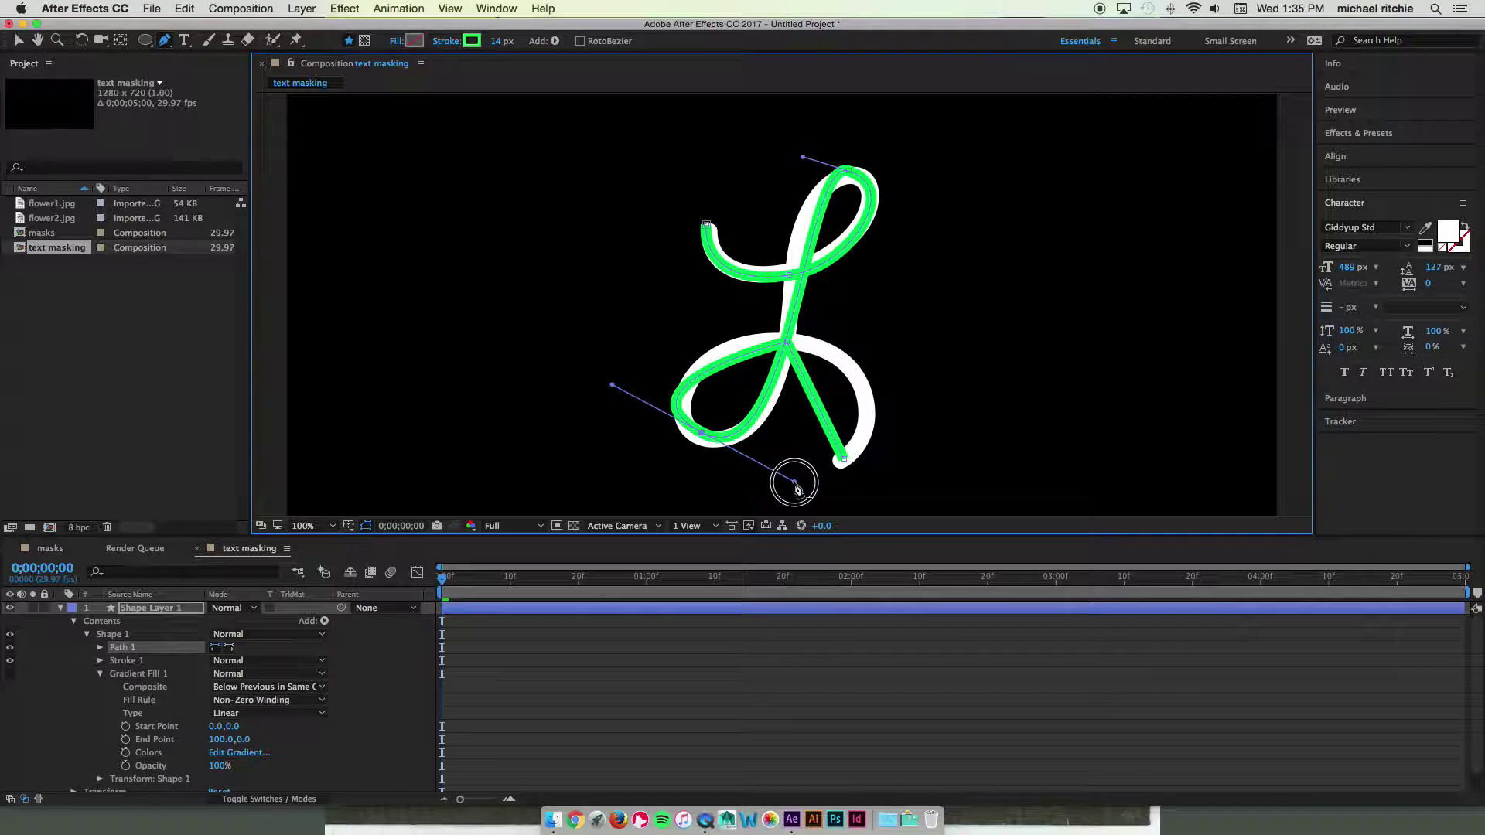
{"action": "left_click", "coordinate": [787, 339]}
{"action": "left_click_drag", "start_coordinate": [785, 344], "coordinate": [852, 342]}
{"action": "key", "text": "super+z"}
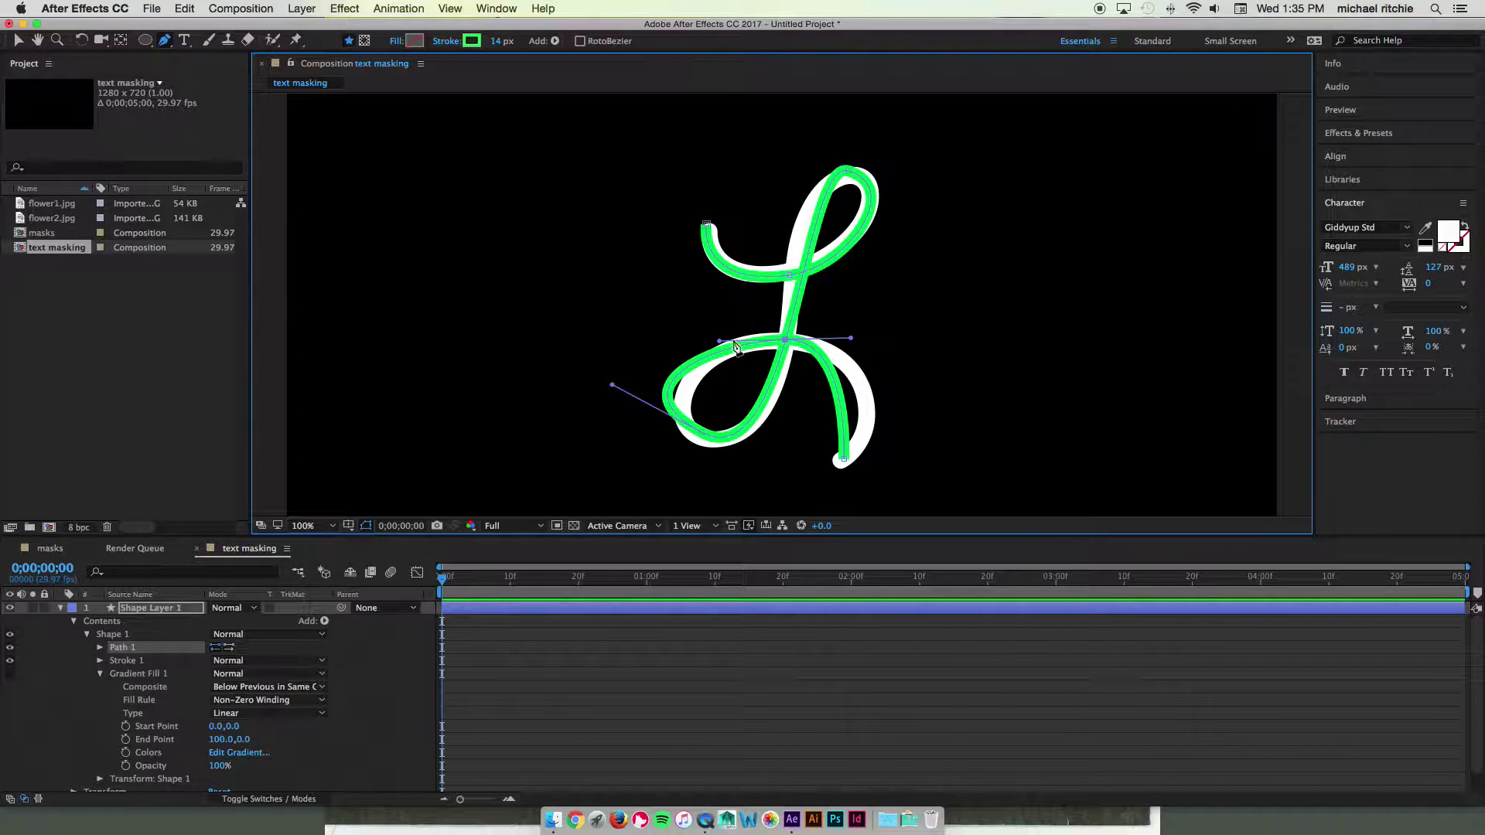
{"action": "left_click_drag", "start_coordinate": [719, 344], "coordinate": [758, 334]}
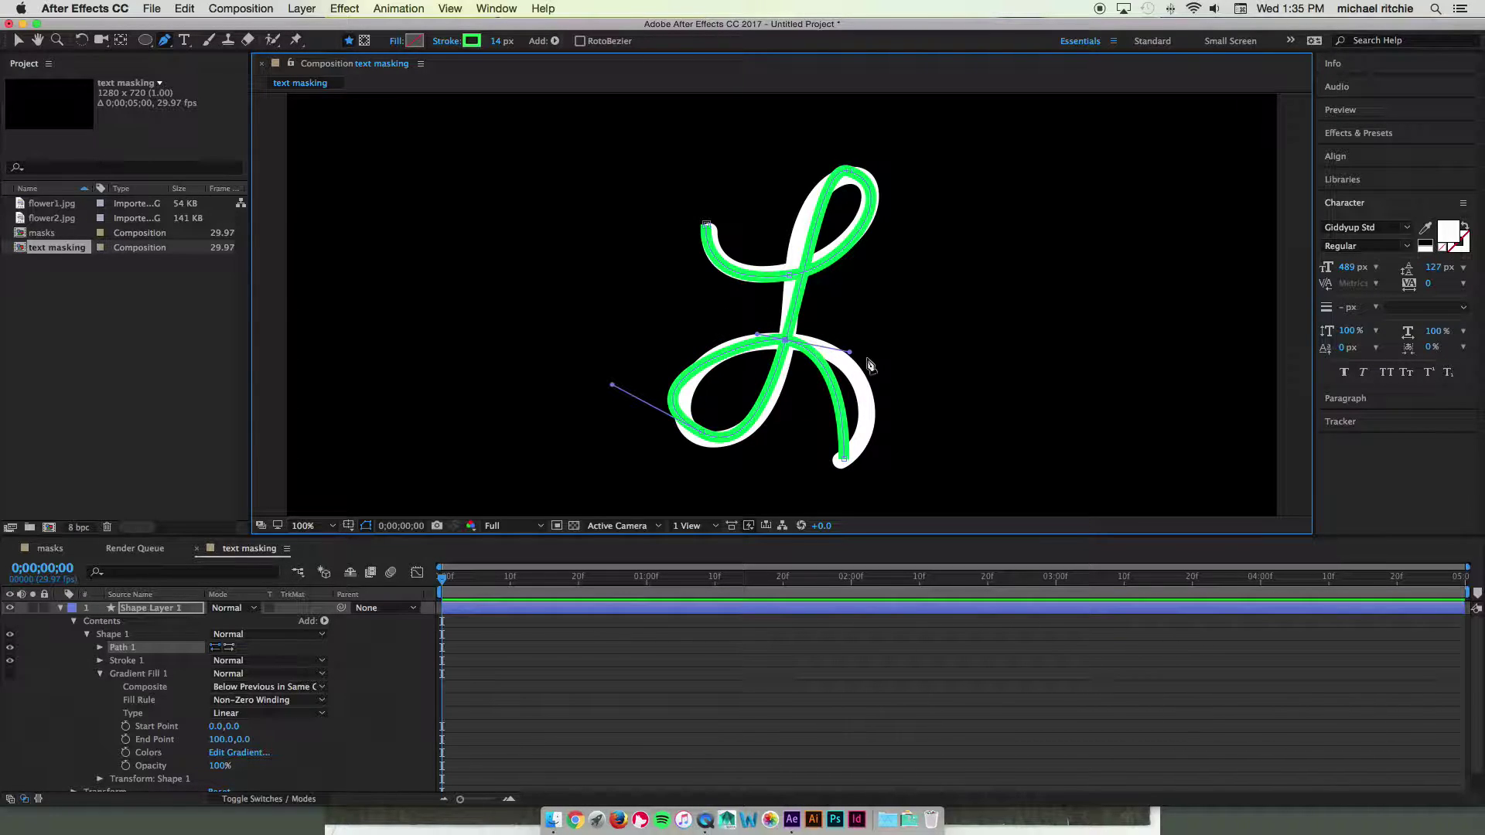
{"action": "mouse_move", "coordinate": [850, 354]}
{"action": "left_mouse_down"}
{"action": "mouse_move", "coordinate": [952, 355]}
{"action": "mouse_move", "coordinate": [915, 358]}
{"action": "left_mouse_up"}
{"action": "left_click_drag", "start_coordinate": [843, 458], "coordinate": [834, 467]}
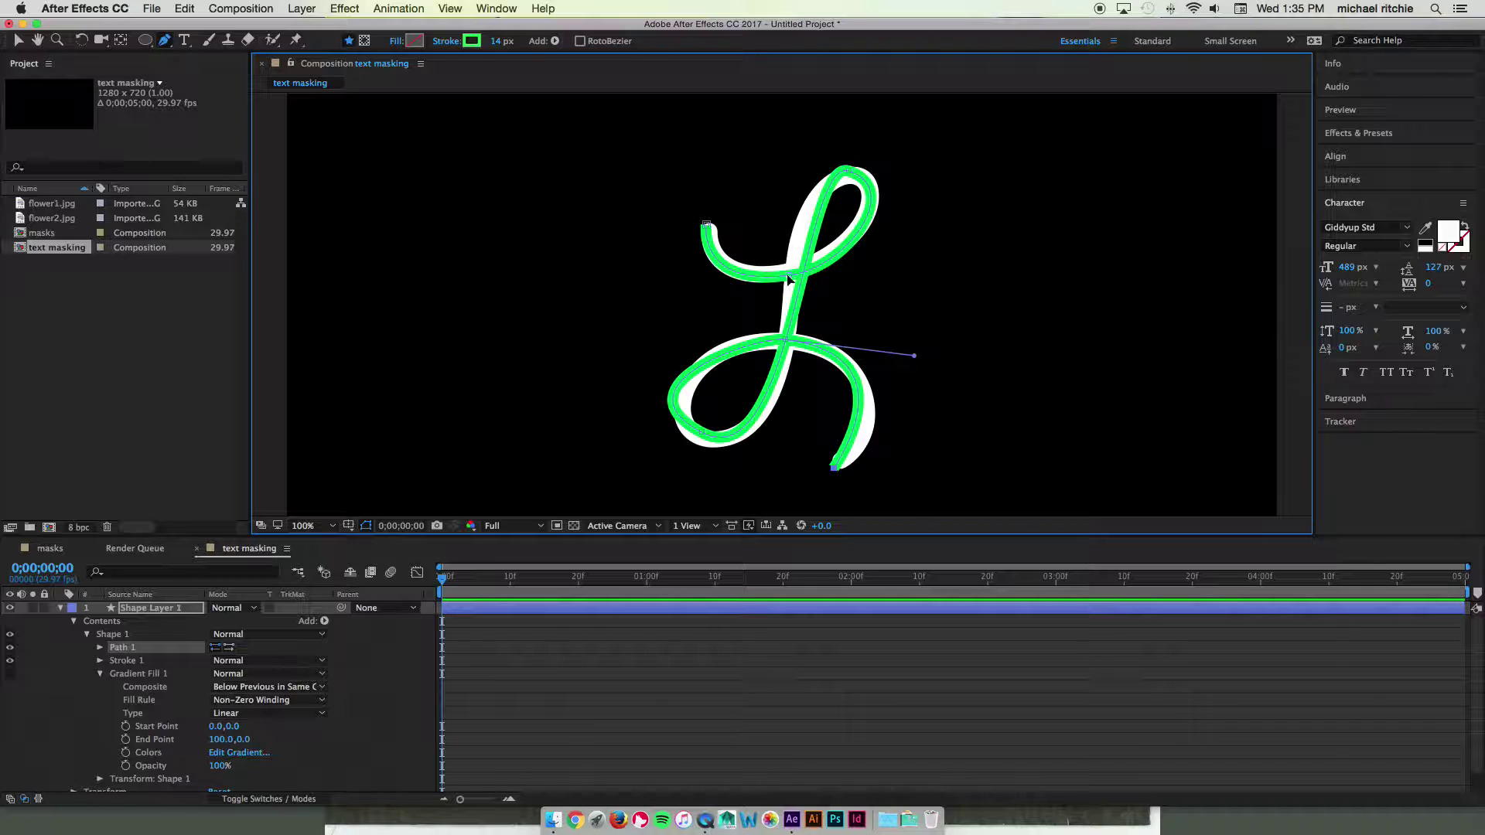
Refine the top loop, lower loop, tail curve and left loop to trace the L closely
{"action": "left_click_drag", "start_coordinate": [851, 176], "coordinate": [776, 169]}
{"action": "mouse_move", "coordinate": [723, 435]}
{"action": "left_mouse_down"}
{"action": "mouse_move", "coordinate": [706, 424]}
{"action": "mouse_move", "coordinate": [736, 425]}
{"action": "mouse_move", "coordinate": [680, 398]}
{"action": "mouse_move", "coordinate": [706, 431]}
{"action": "mouse_move", "coordinate": [818, 487]}
{"action": "mouse_move", "coordinate": [799, 471]}
{"action": "mouse_move", "coordinate": [813, 454]}
{"action": "left_mouse_up"}
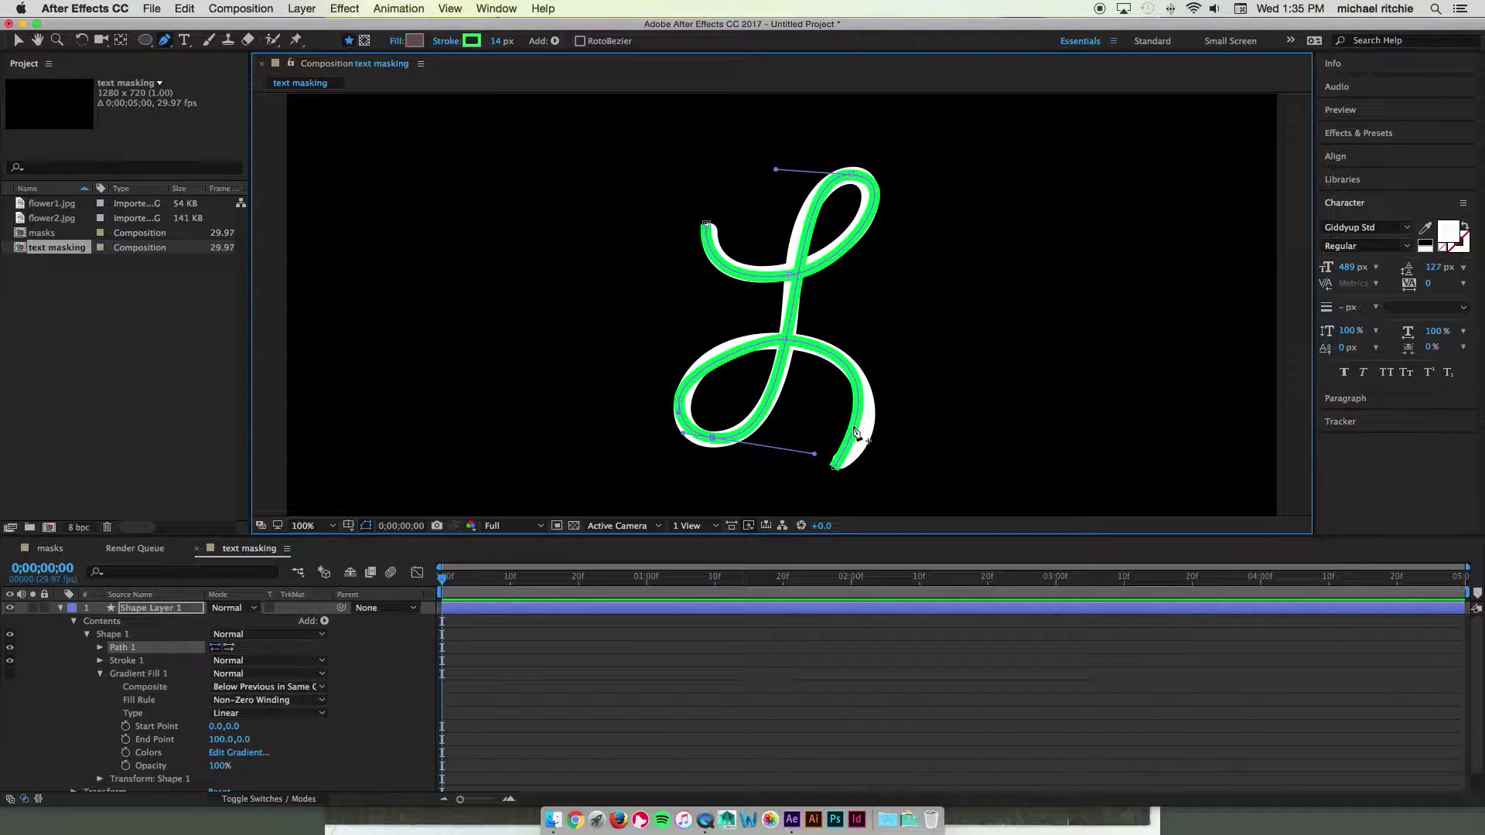
{"action": "left_click", "coordinate": [833, 468]}
{"action": "mouse_move", "coordinate": [833, 467]}
{"action": "left_mouse_down"}
{"action": "mouse_move", "coordinate": [796, 464]}
{"action": "mouse_move", "coordinate": [799, 485]}
{"action": "left_mouse_up"}
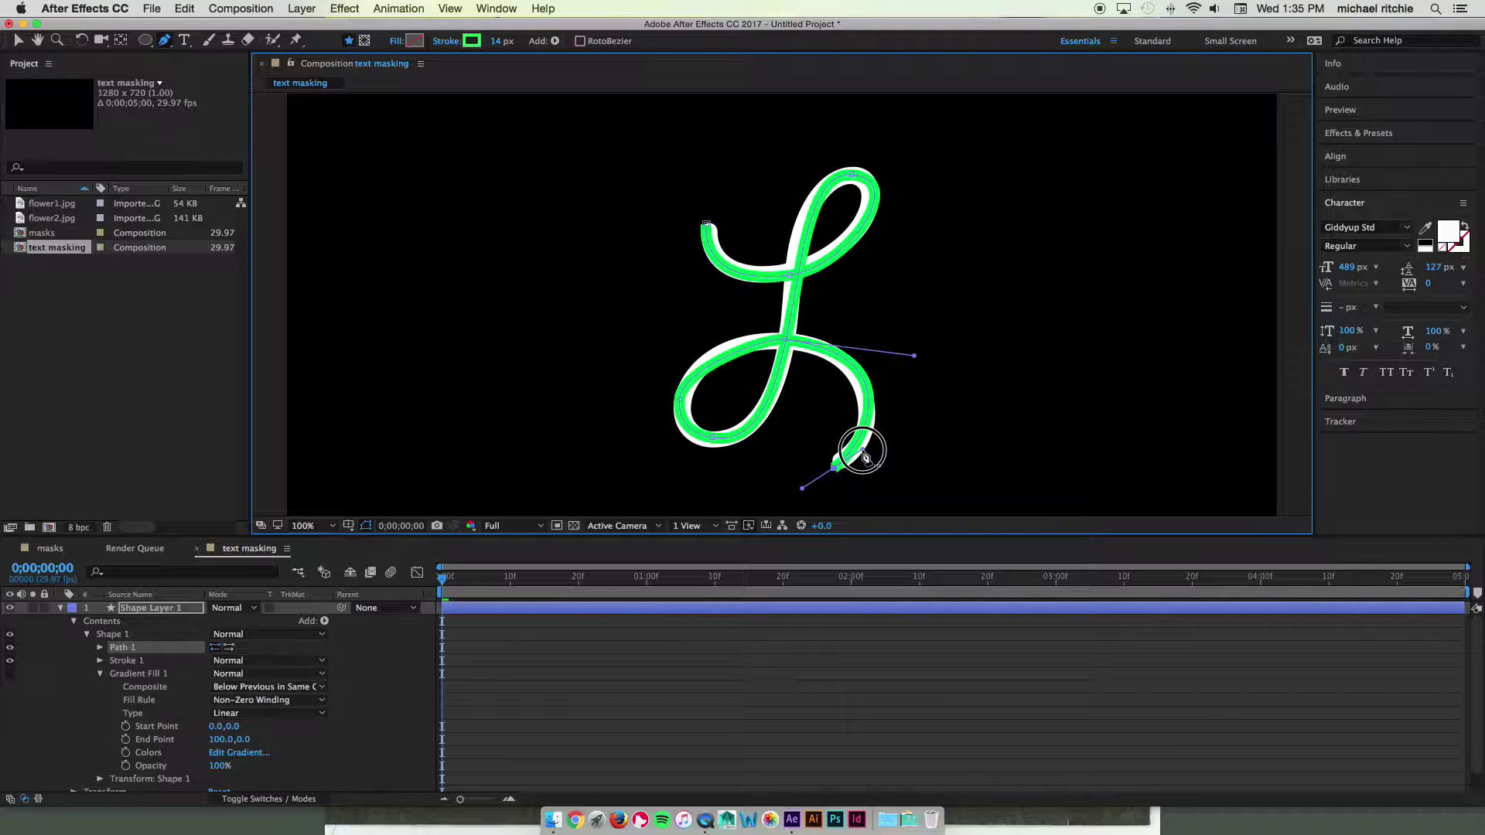
{"action": "left_click_drag", "start_coordinate": [866, 456], "coordinate": [862, 450]}
{"action": "left_click", "coordinate": [679, 403]}
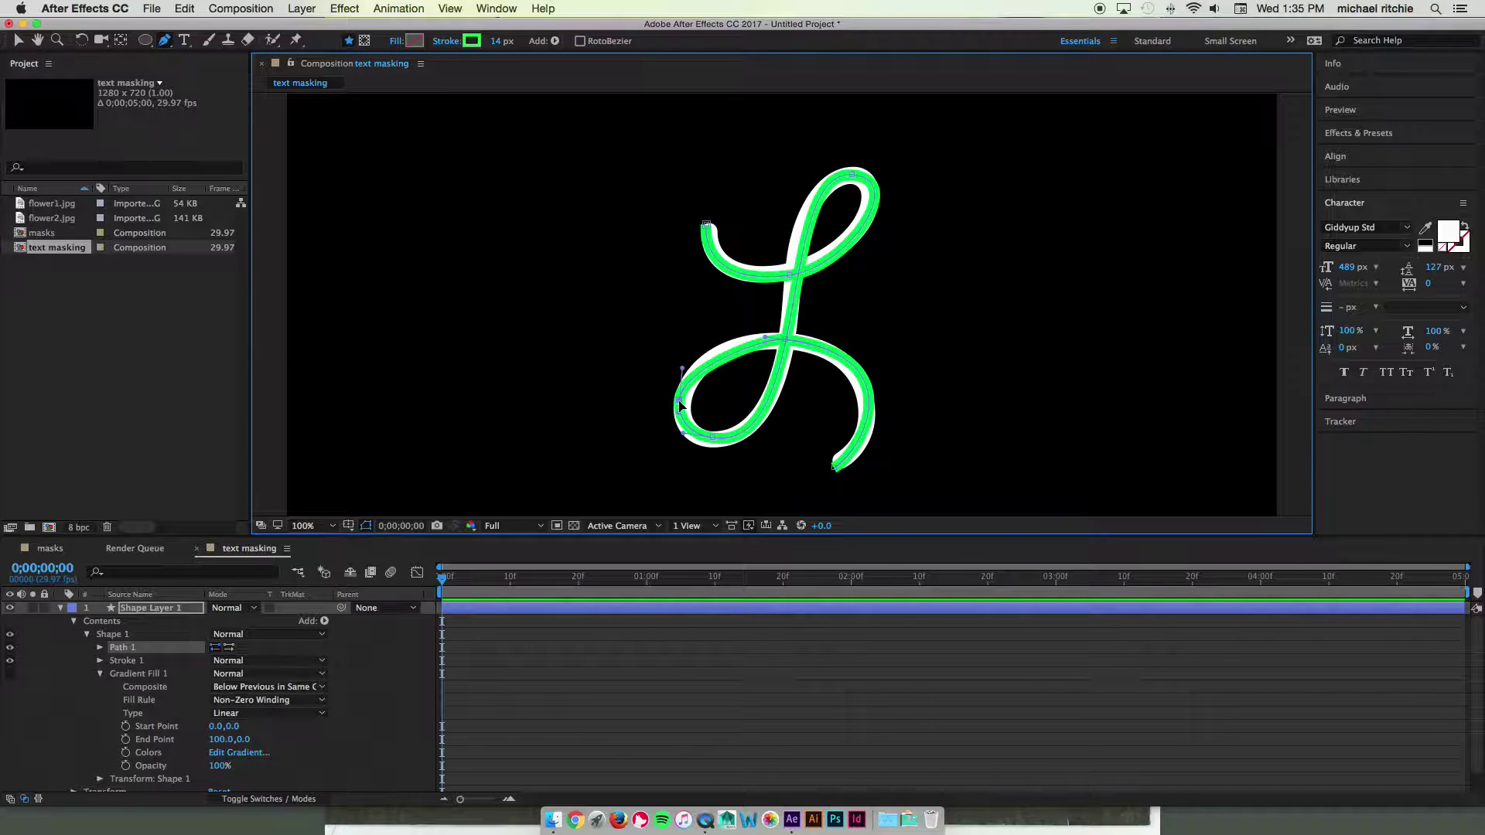
{"action": "left_click_drag", "start_coordinate": [679, 371], "coordinate": [684, 355]}
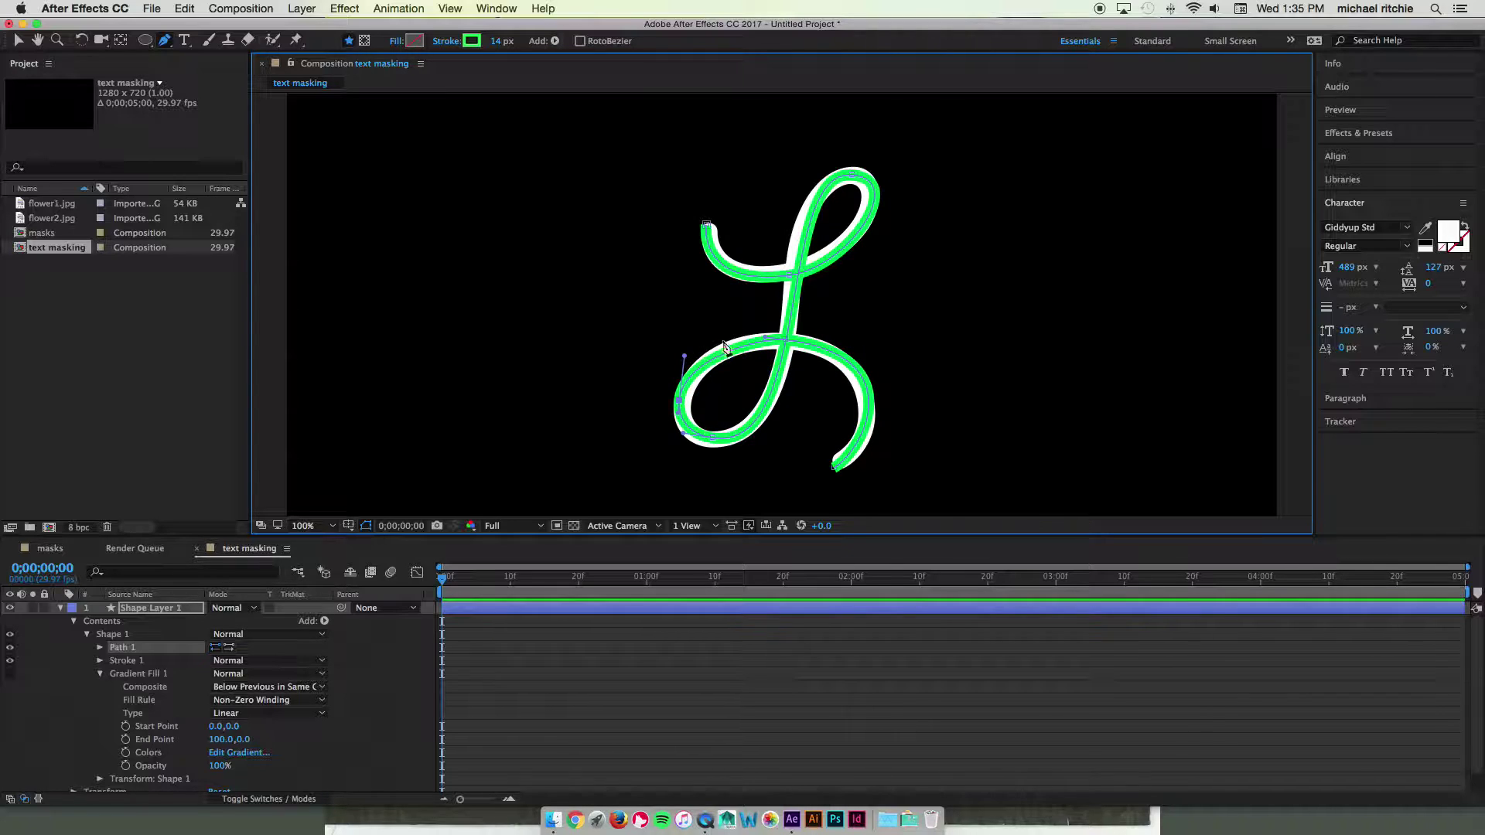
{"action": "left_click", "coordinate": [499, 40]}
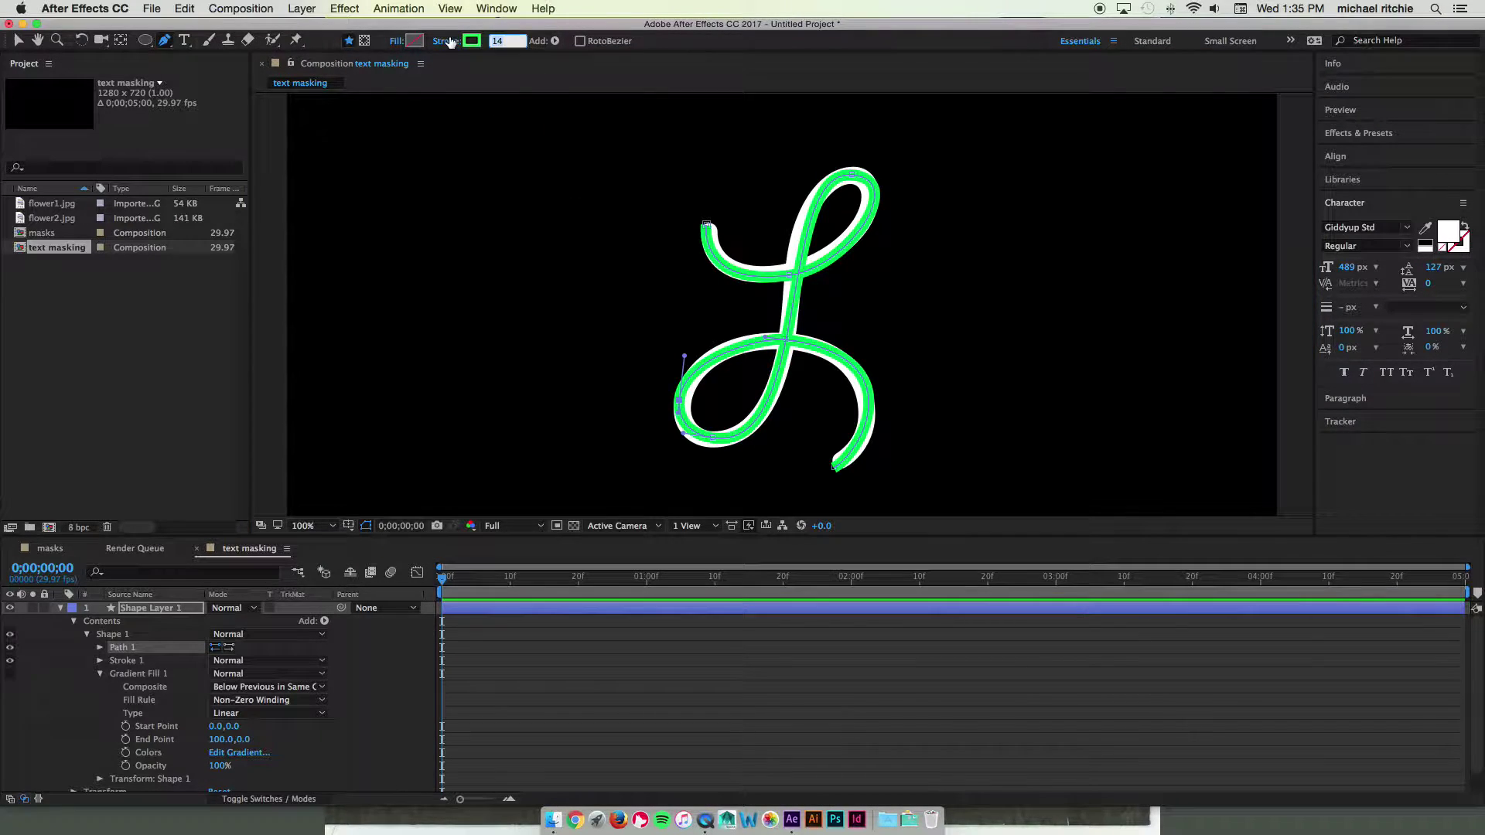
Thicken the green stroke to 32 px so it covers the letter
{"action": "left_click", "coordinate": [448, 41]}
{"action": "left_click", "coordinate": [678, 369]}
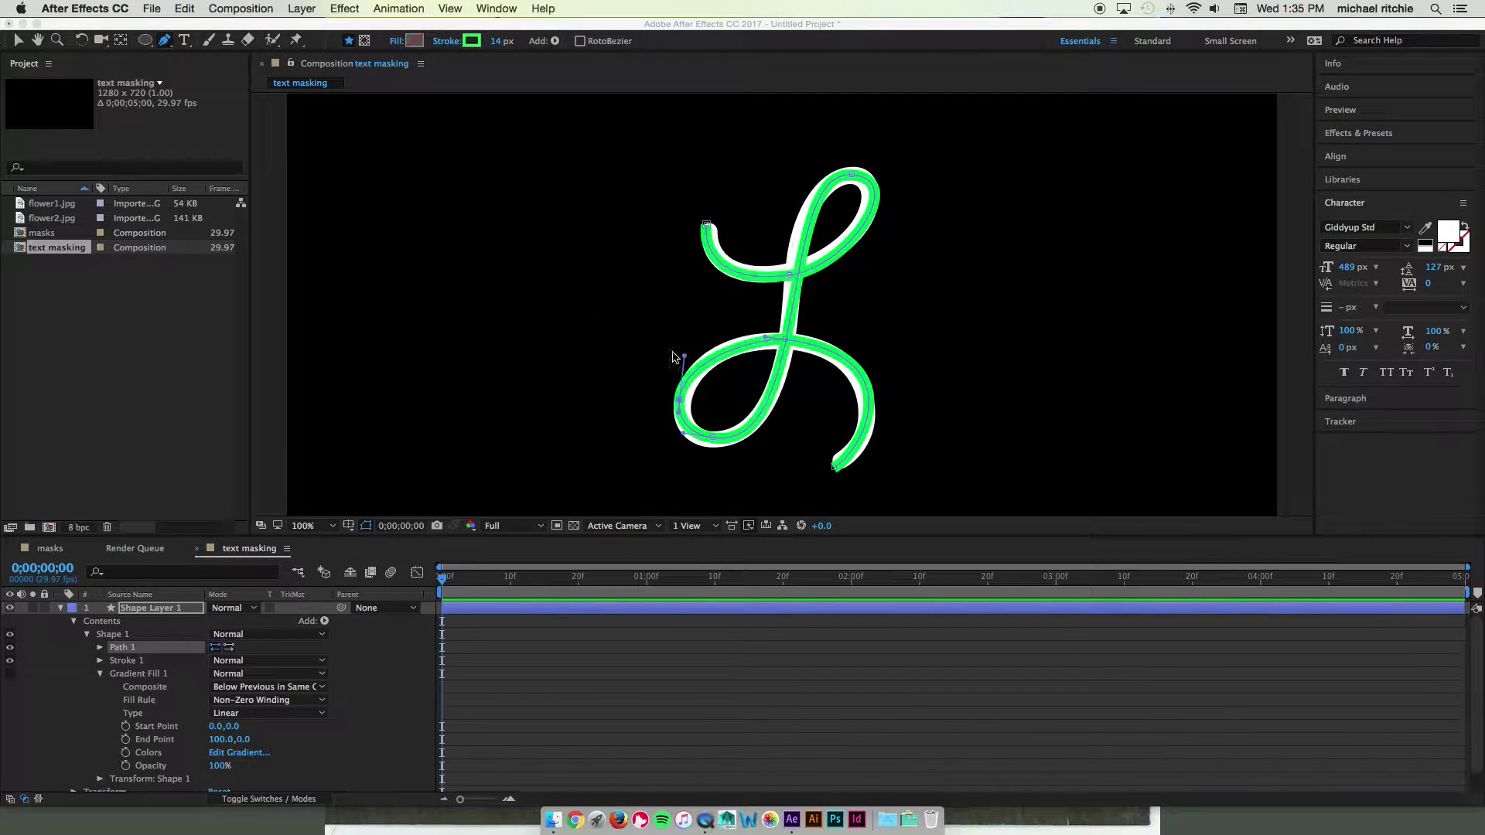
{"action": "left_click", "coordinate": [501, 41]}
{"action": "type", "text": "15"}
{"action": "key", "text": "Return"}
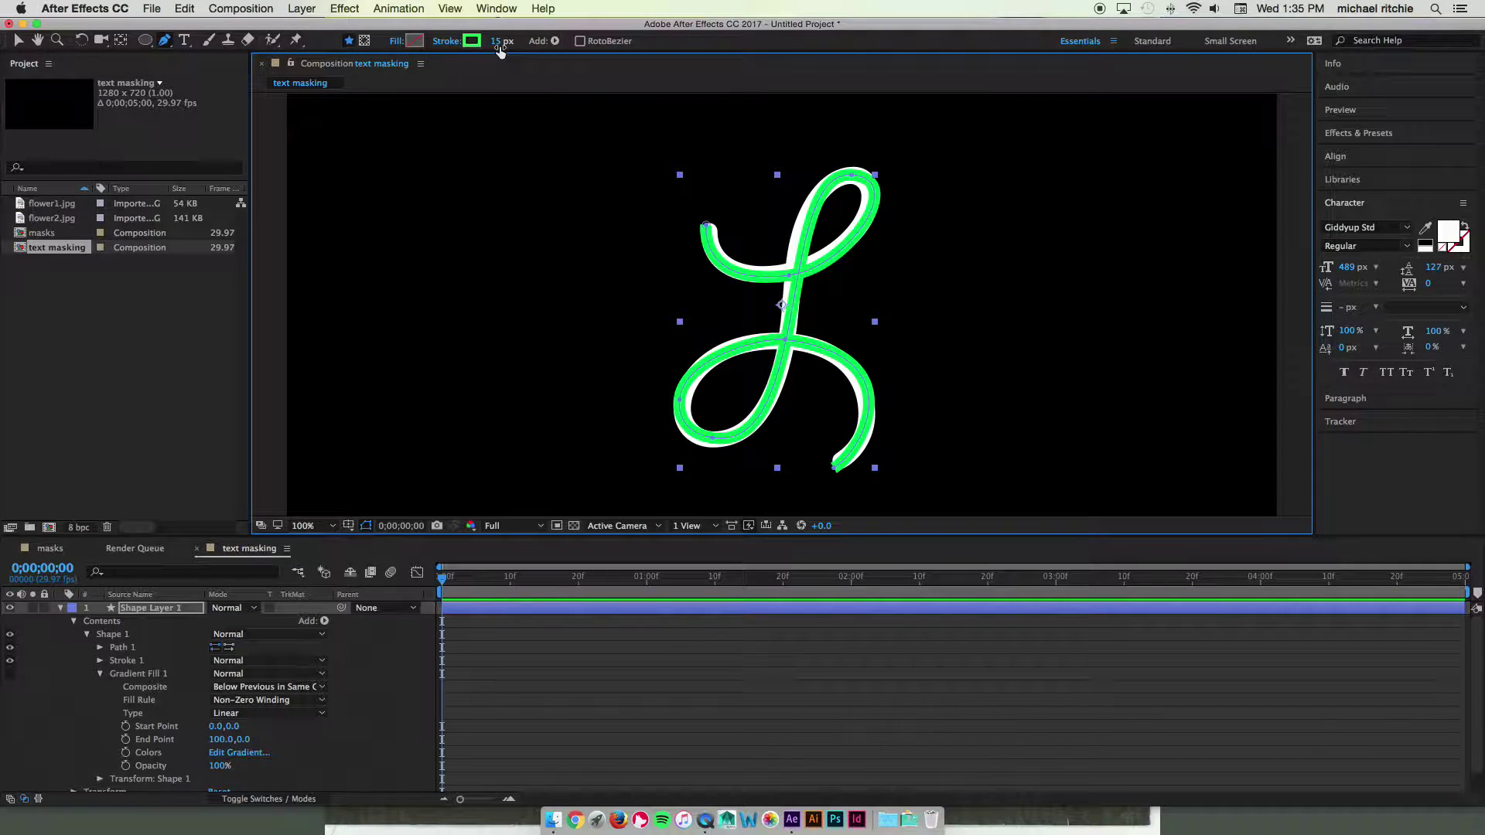
{"action": "left_click_drag", "start_coordinate": [500, 51], "coordinate": [514, 47]}
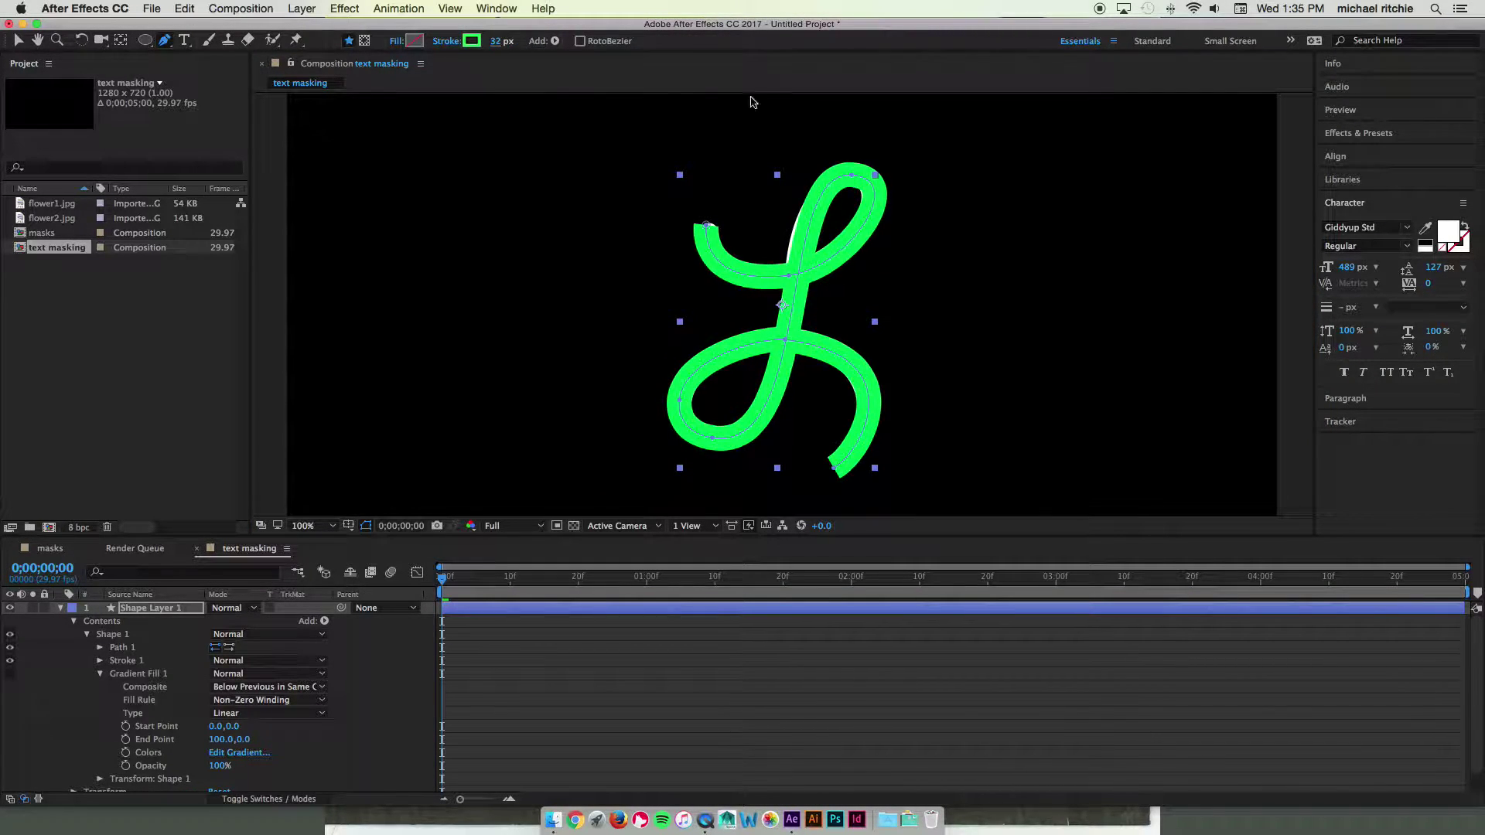
Check the path's top endpoint, recentre the view at 100%, and select the shape layer
{"action": "left_click", "coordinate": [848, 178]}
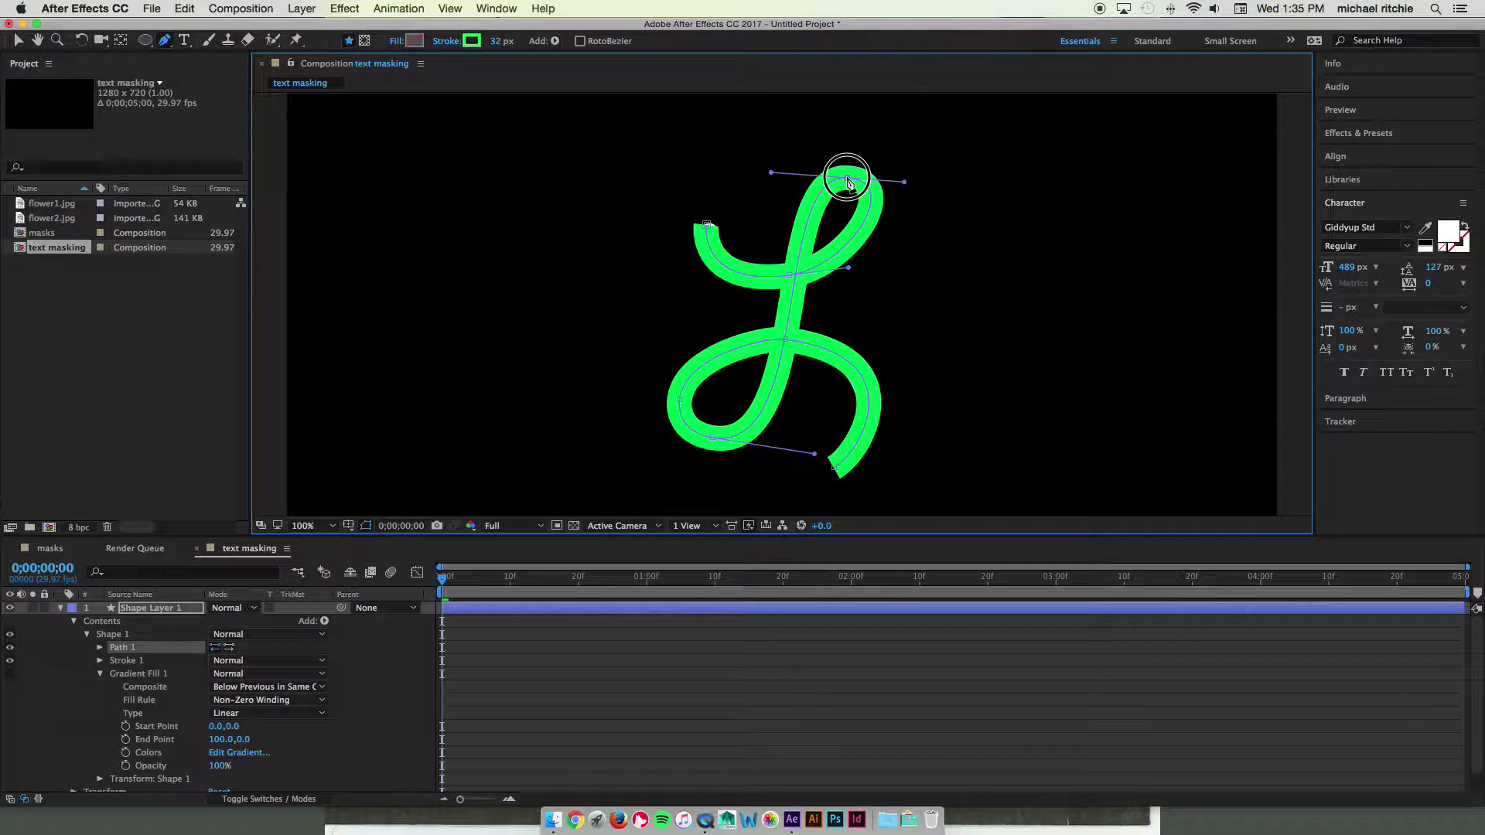
{"action": "scroll", "coordinate": [754, 241], "scroll_direction": "up", "scroll_amount": 6}
{"action": "scroll", "coordinate": [753, 242], "scroll_direction": "down", "scroll_amount": 4}
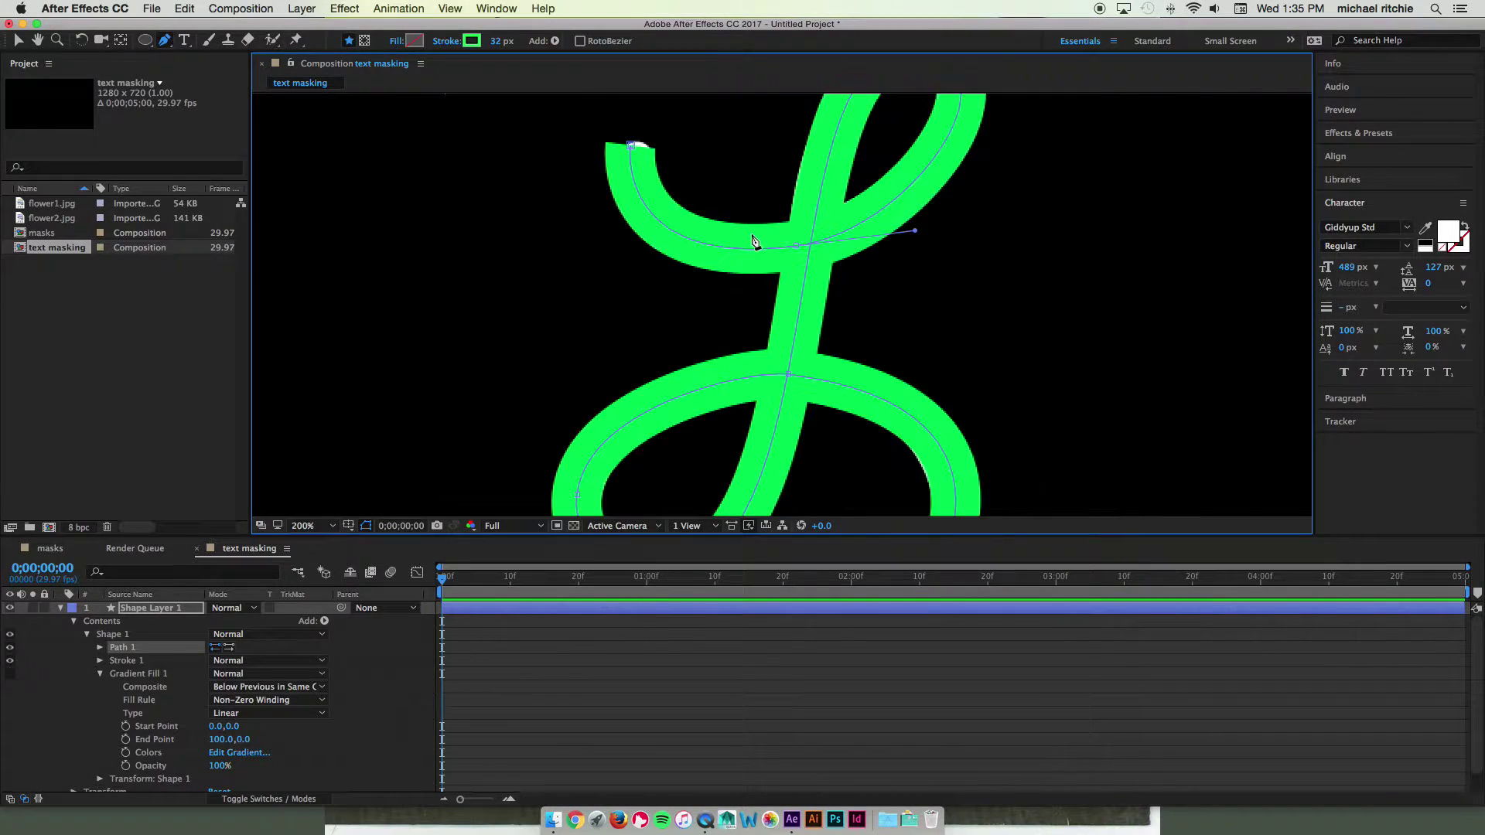
{"action": "scroll", "coordinate": [754, 241], "scroll_direction": "down", "scroll_amount": 1}
{"action": "scroll", "coordinate": [754, 241], "scroll_direction": "up", "scroll_amount": 1}
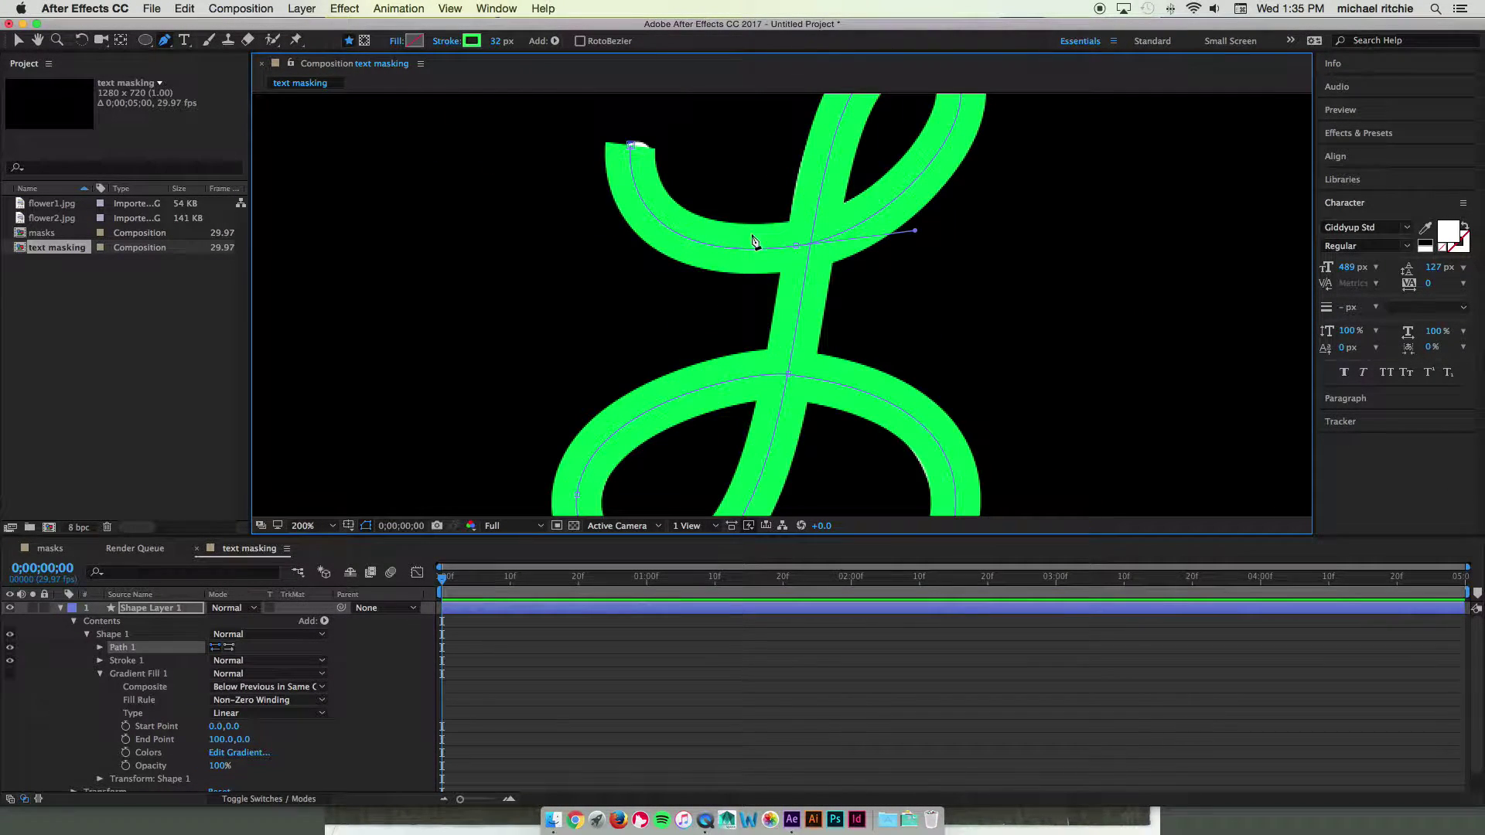
{"action": "left_click", "coordinate": [631, 137]}
{"action": "scroll", "coordinate": [634, 140], "scroll_direction": "down", "scroll_amount": 4}
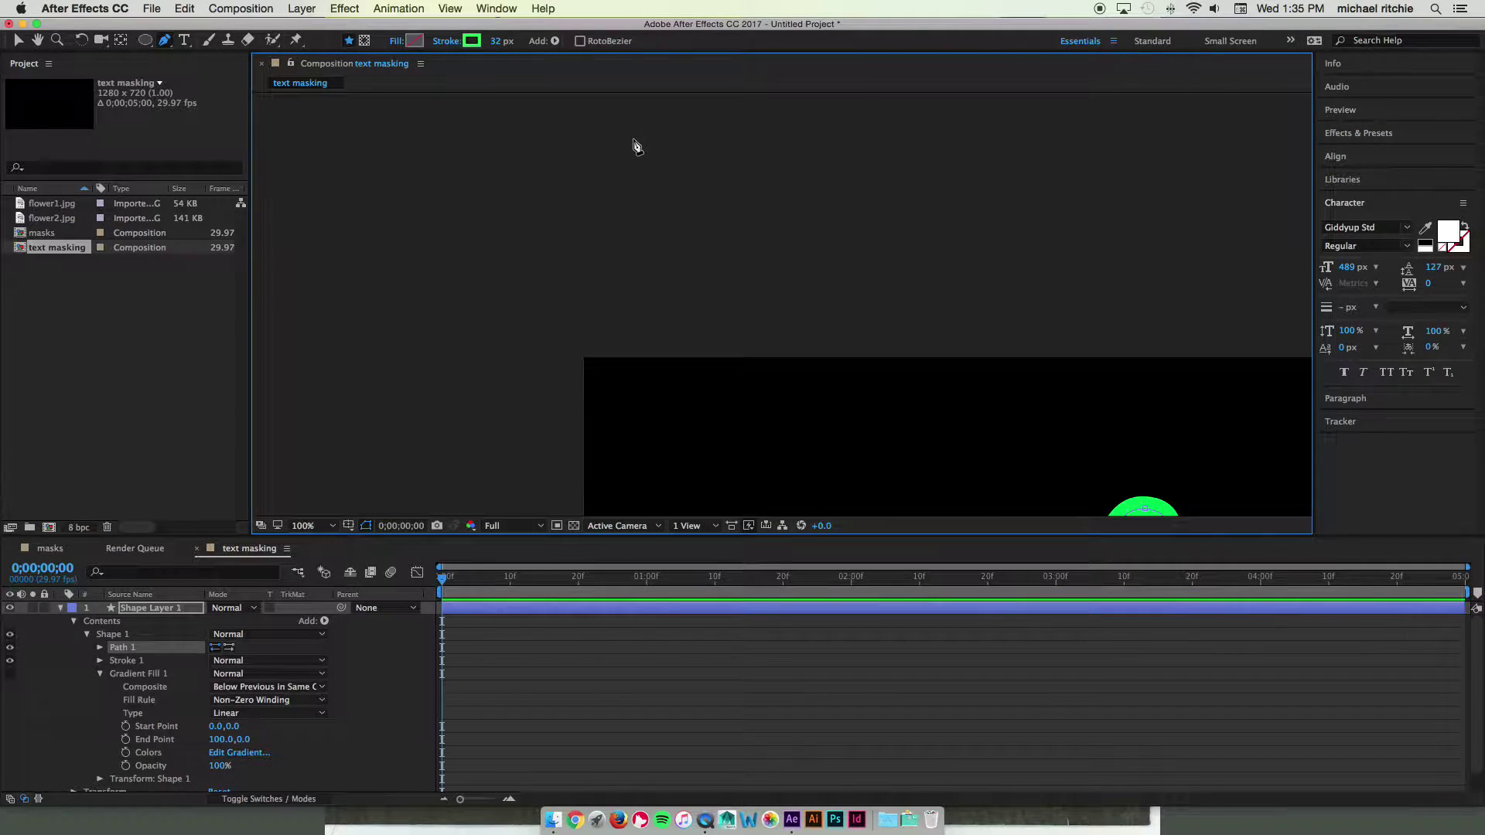
{"action": "left_click_drag", "start_coordinate": [618, 207], "coordinate": [568, 198]}
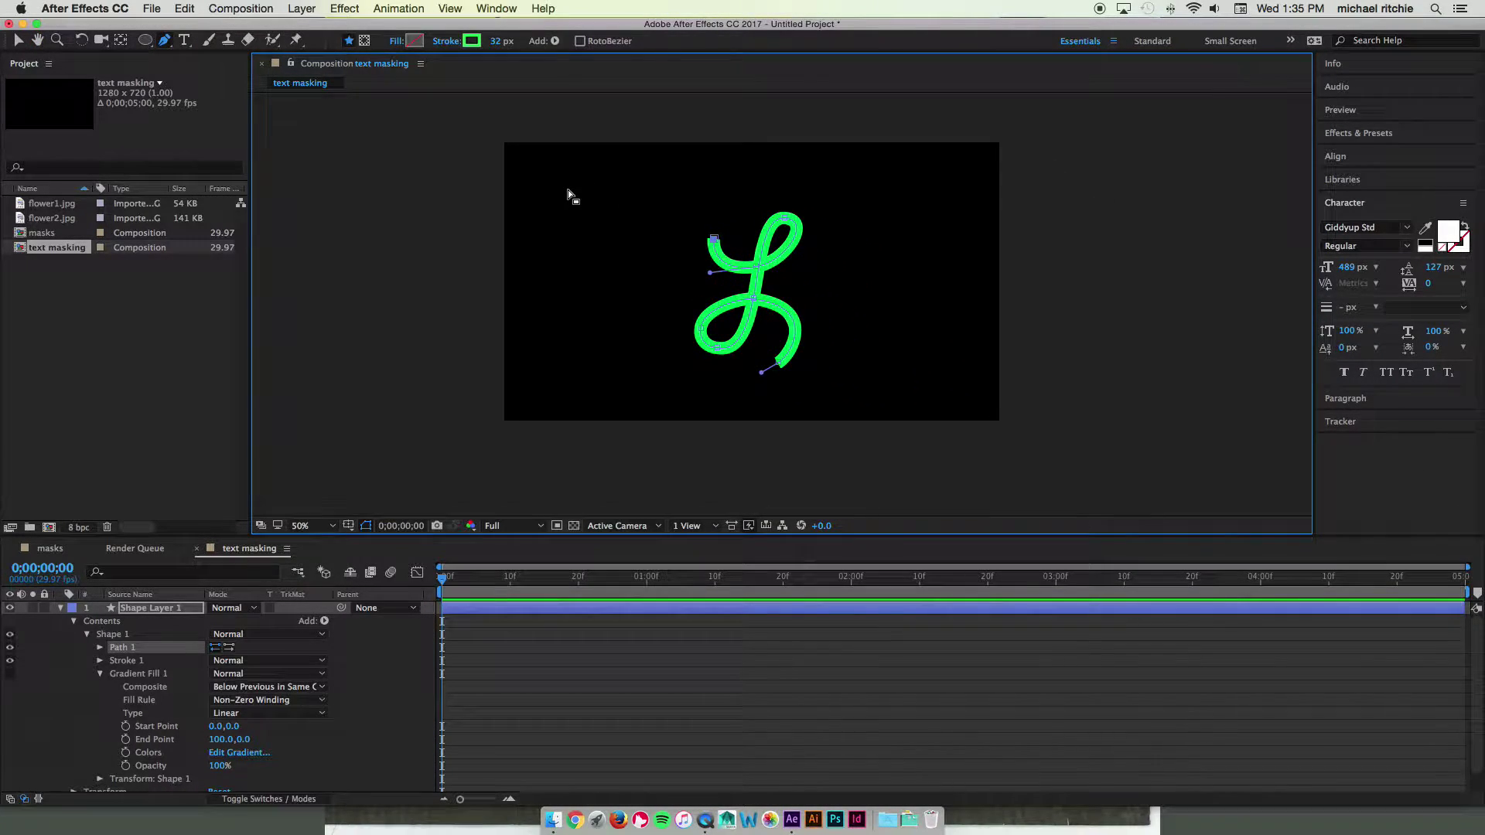
{"action": "key", "text": "slash"}
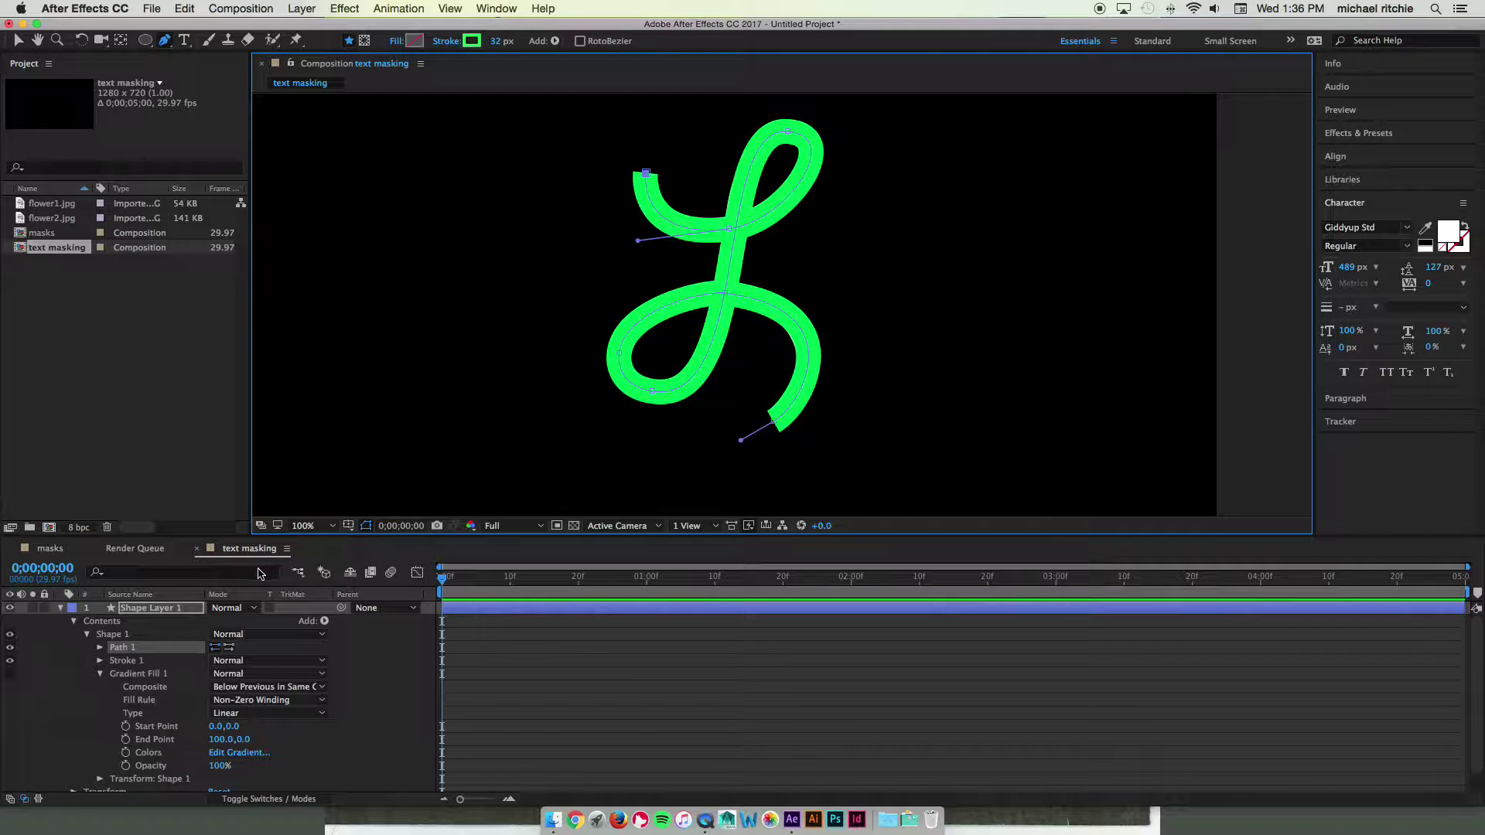
{"action": "left_click", "coordinate": [171, 611]}
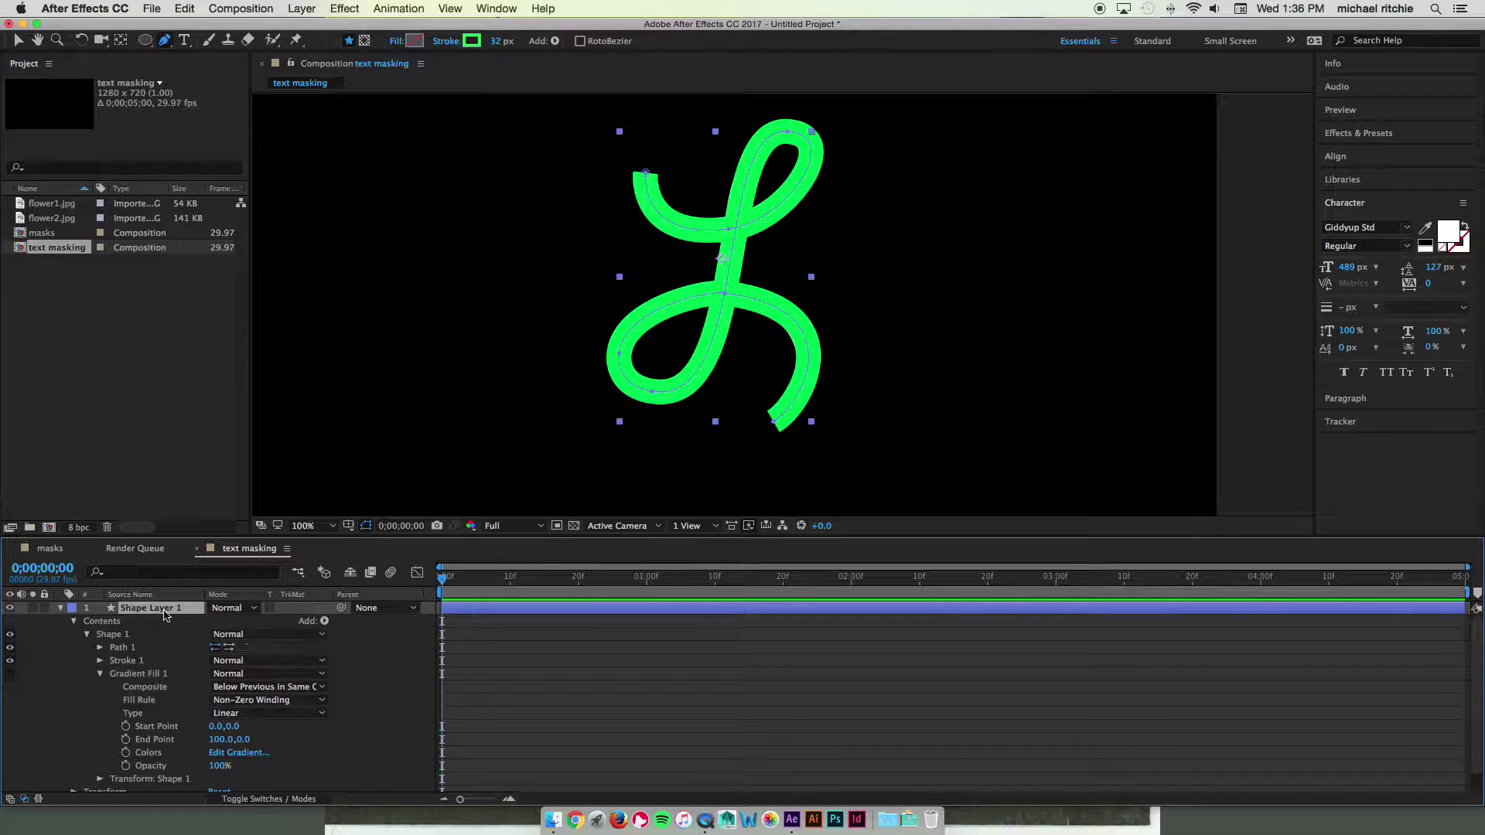
Add Trim Paths to Shape 1 and set its End to 0%, hiding the stroke
{"action": "left_click", "coordinate": [74, 621]}
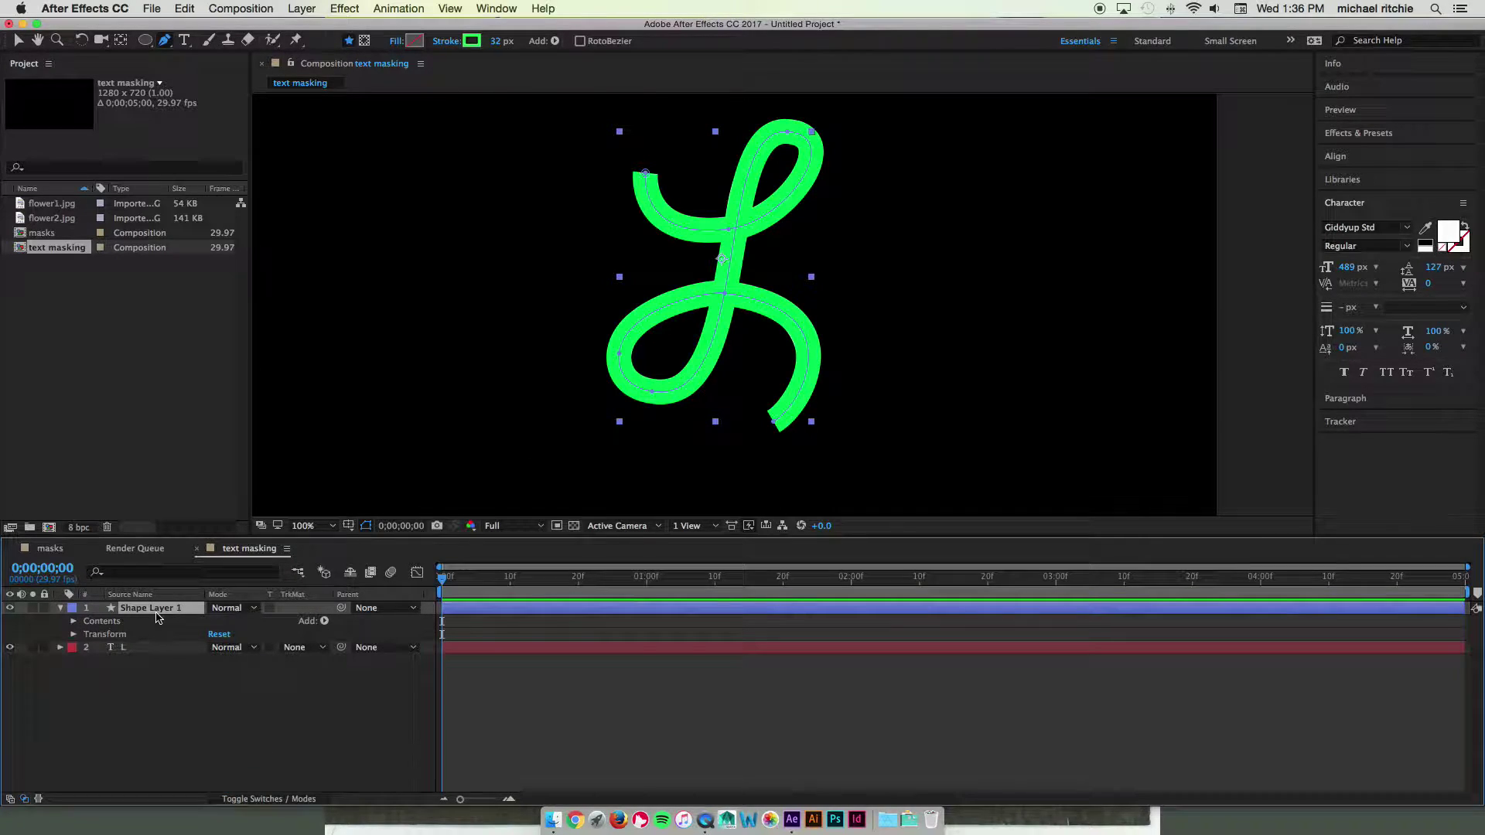
{"action": "left_click", "coordinate": [73, 621]}
{"action": "left_click", "coordinate": [86, 634]}
{"action": "left_click", "coordinate": [105, 636]}
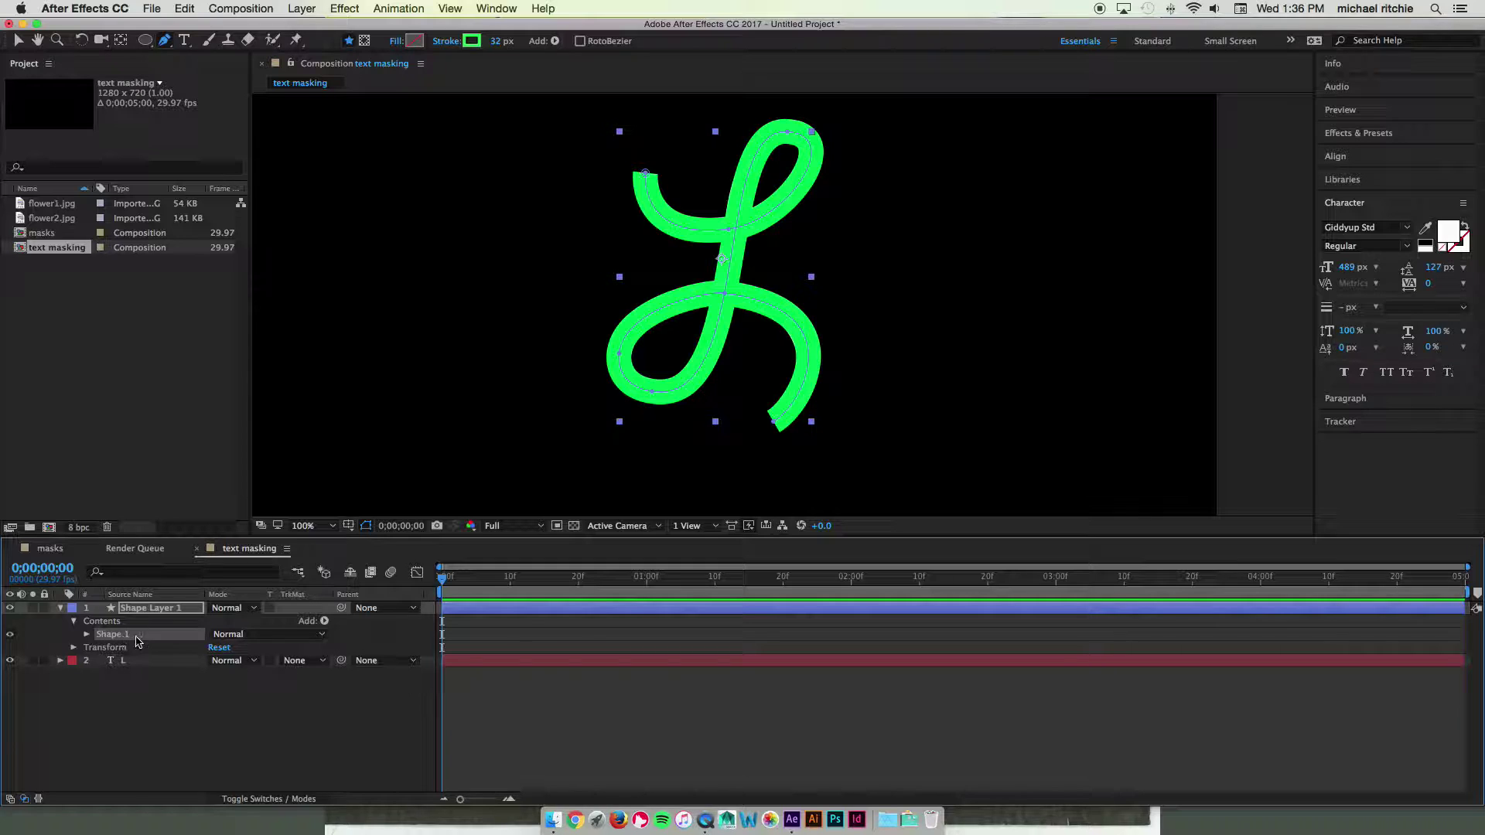
{"action": "left_click", "coordinate": [324, 622]}
{"action": "left_click", "coordinate": [386, 733]}
{"action": "left_click", "coordinate": [100, 661]}
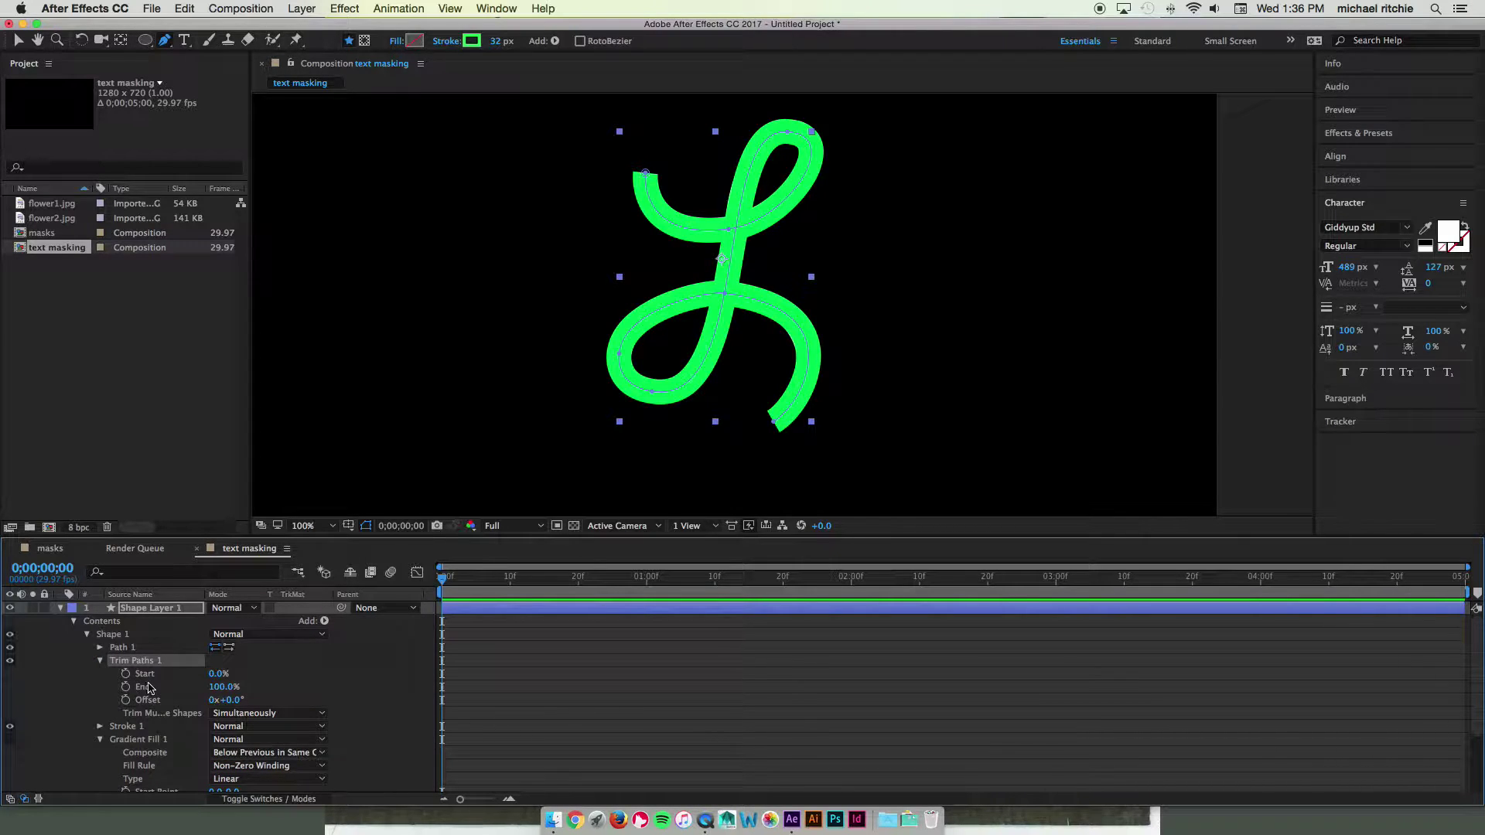
{"action": "mouse_move", "coordinate": [213, 680]}
{"action": "left_mouse_down"}
{"action": "mouse_move", "coordinate": [299, 682]}
{"action": "mouse_move", "coordinate": [223, 672]}
{"action": "mouse_move", "coordinate": [204, 672]}
{"action": "mouse_move", "coordinate": [218, 687]}
{"action": "mouse_move", "coordinate": [152, 686]}
{"action": "left_mouse_up"}
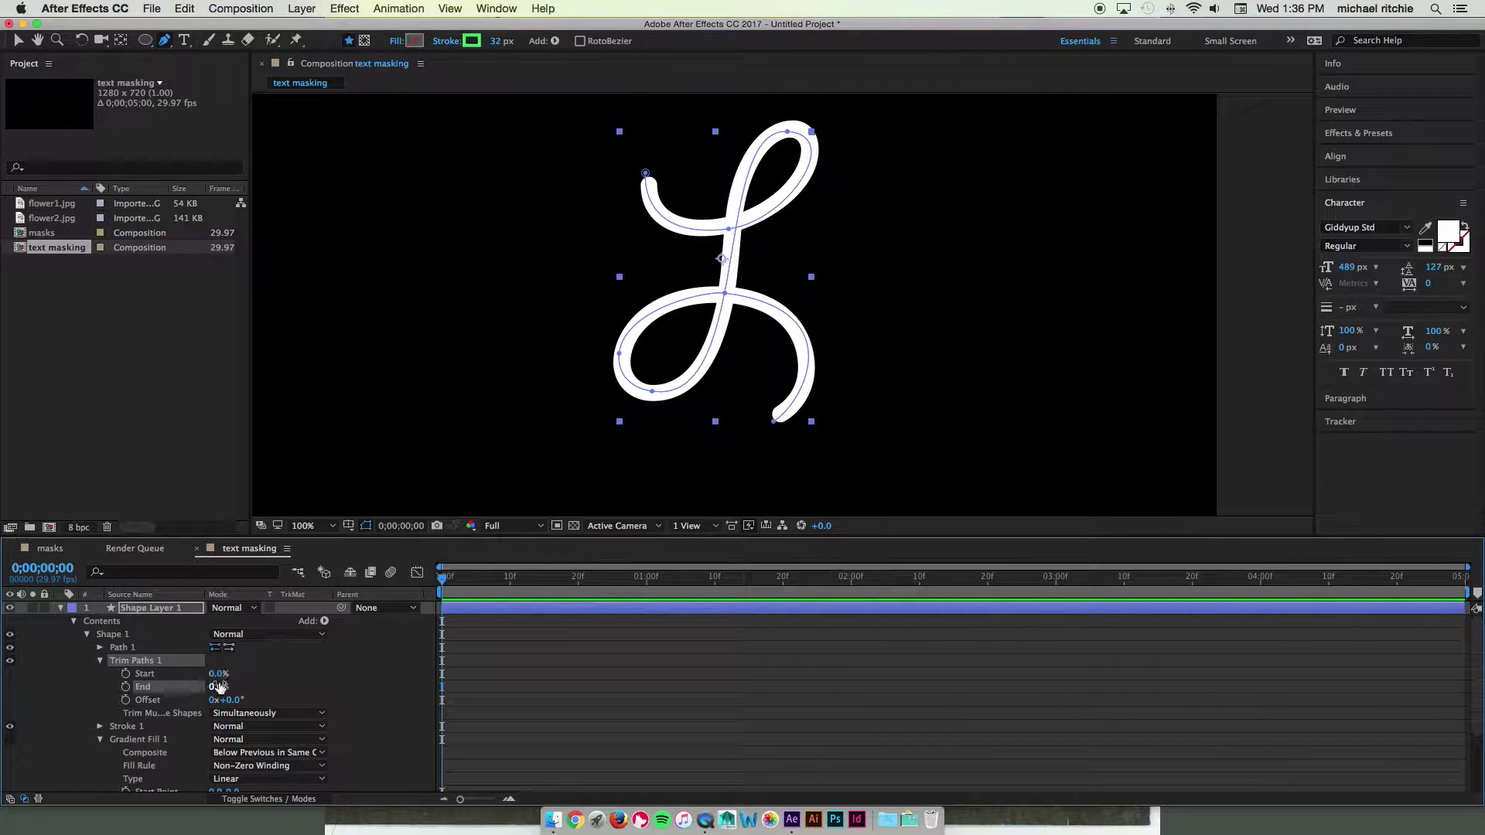
Keyframe the Trim Paths End from 0% at the first frame to 100% at 2:00
{"action": "left_click", "coordinate": [126, 687]}
{"action": "left_click_drag", "start_coordinate": [441, 578], "coordinate": [851, 602]}
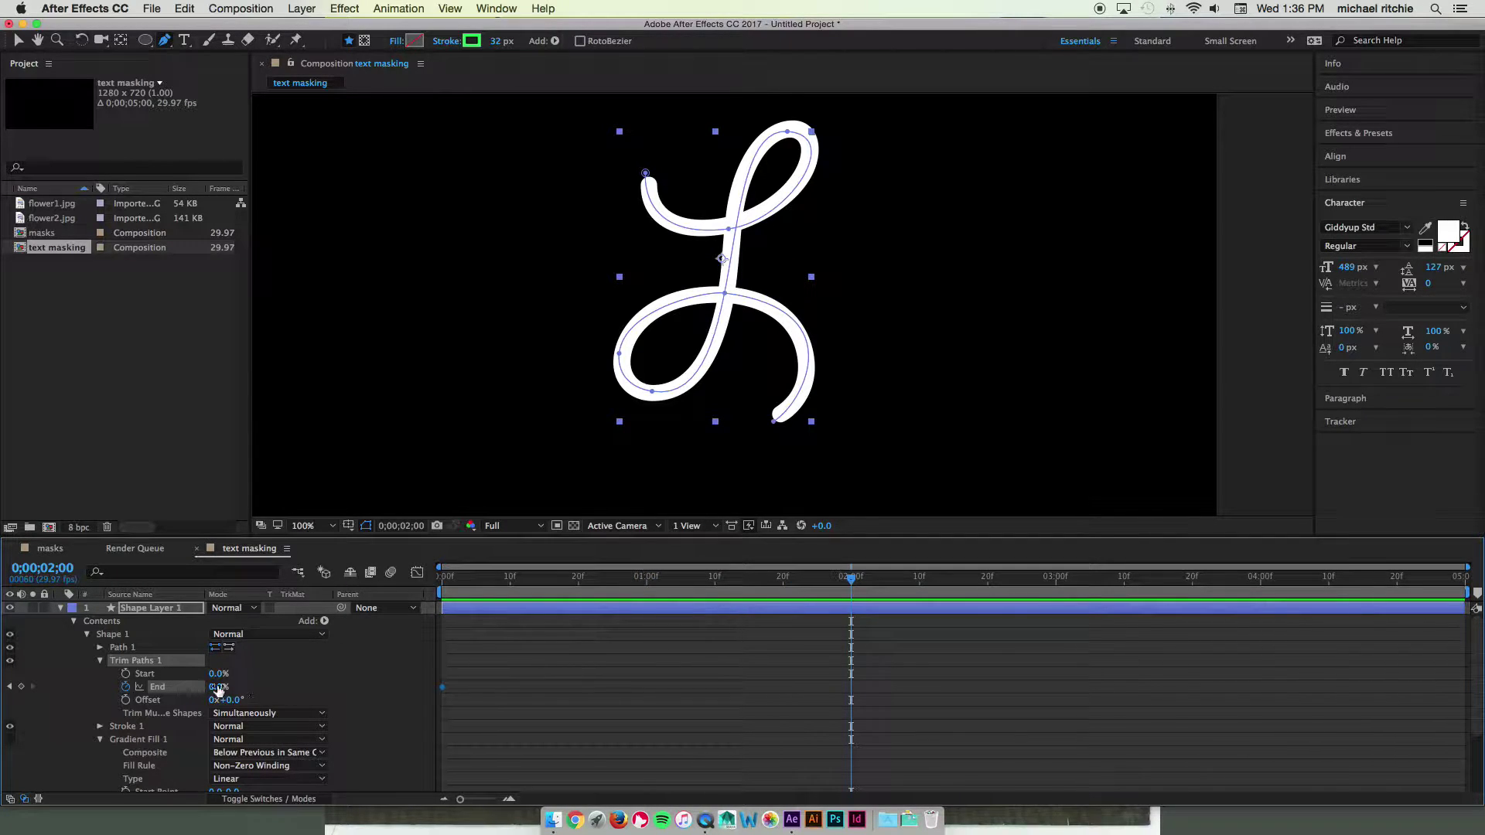
{"action": "left_click_drag", "start_coordinate": [219, 687], "coordinate": [317, 690]}
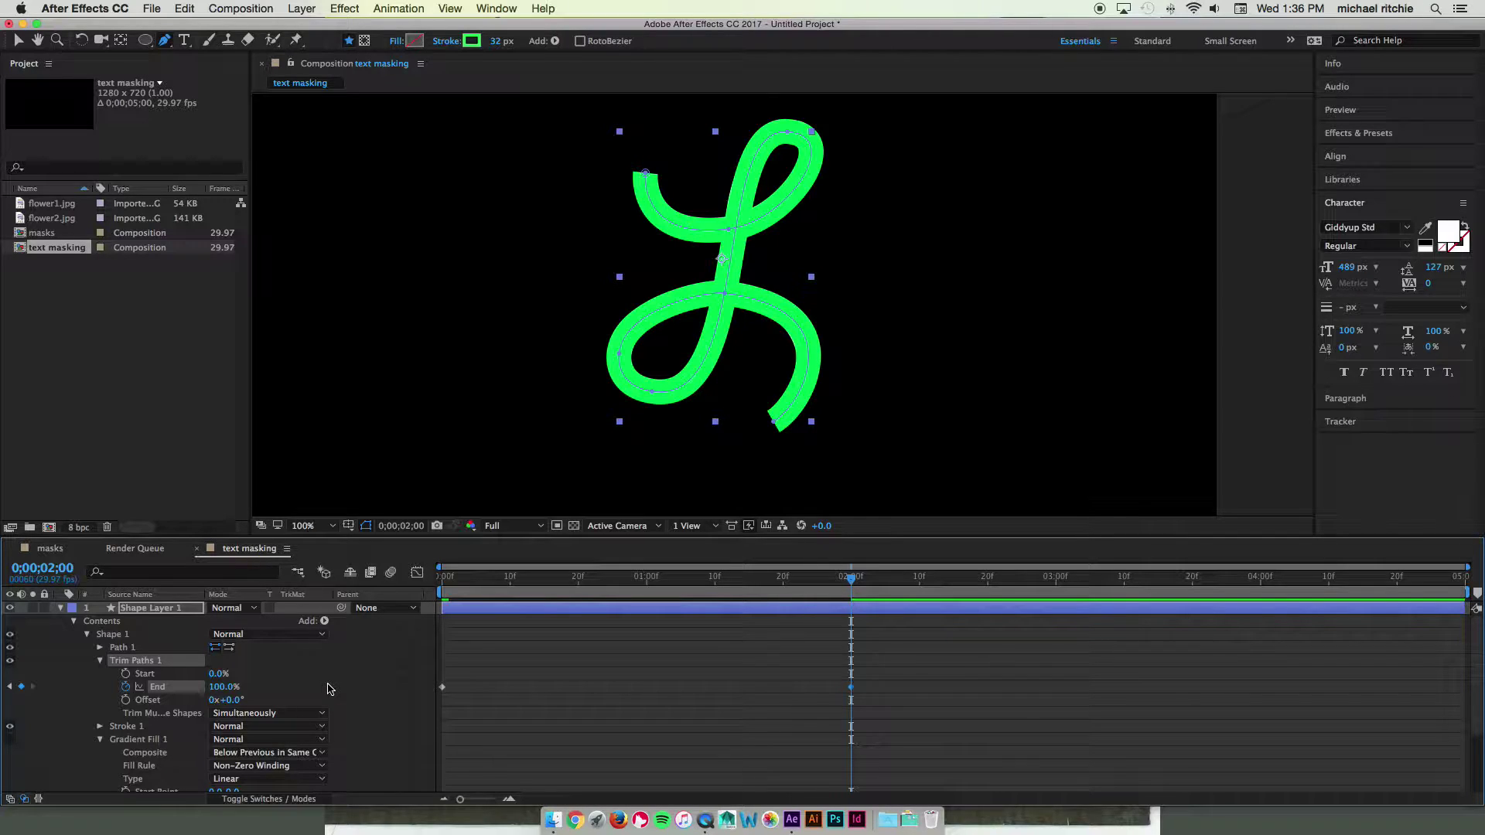
Collapse the shape layer and preview the draw-on animation from the start
{"action": "left_click", "coordinate": [60, 608]}
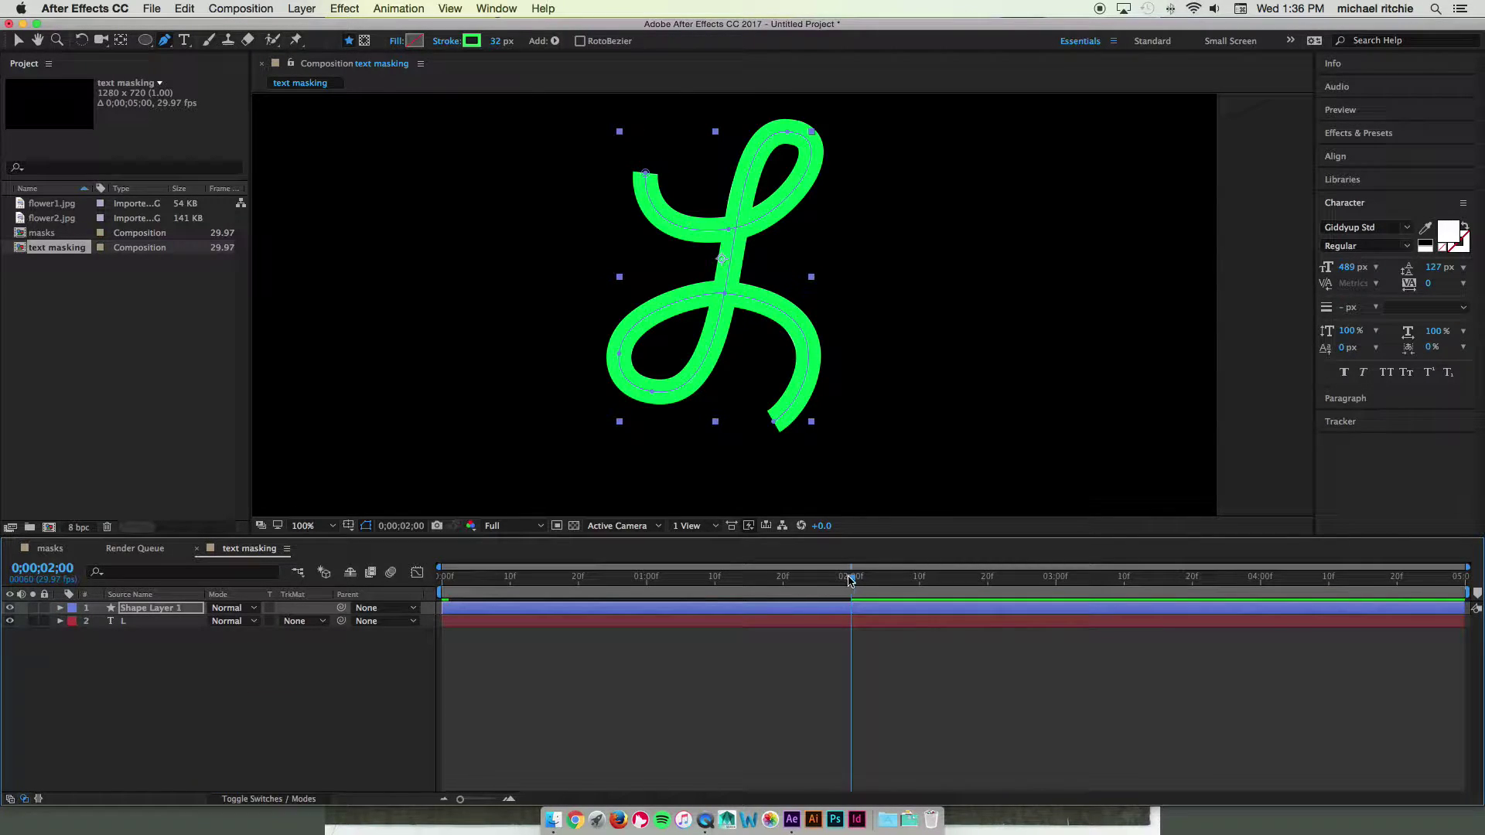
{"action": "left_click_drag", "start_coordinate": [851, 580], "coordinate": [421, 578]}
{"action": "key", "text": "space"}
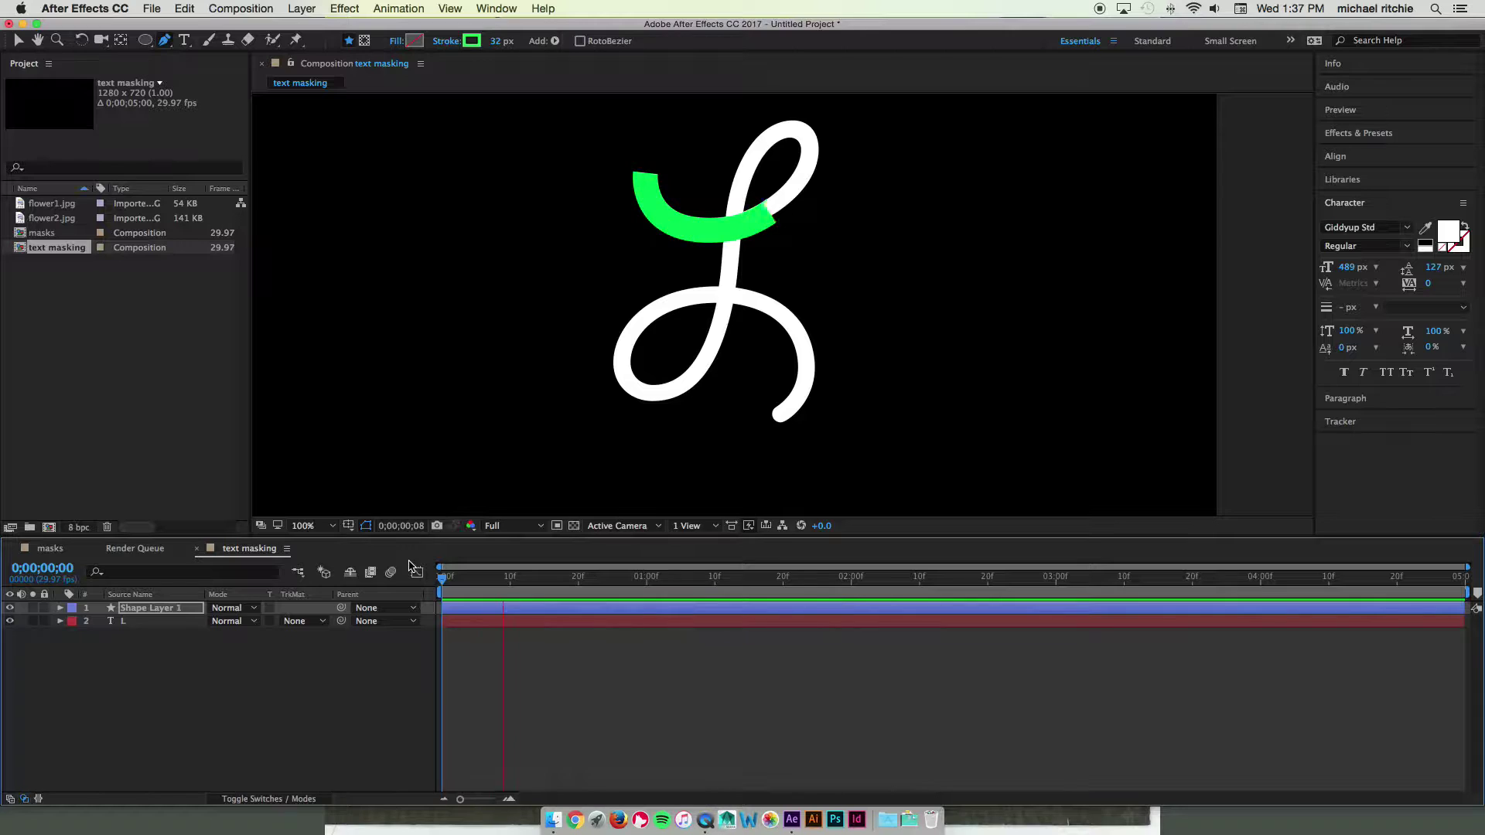
{"action": "key", "text": "space"}
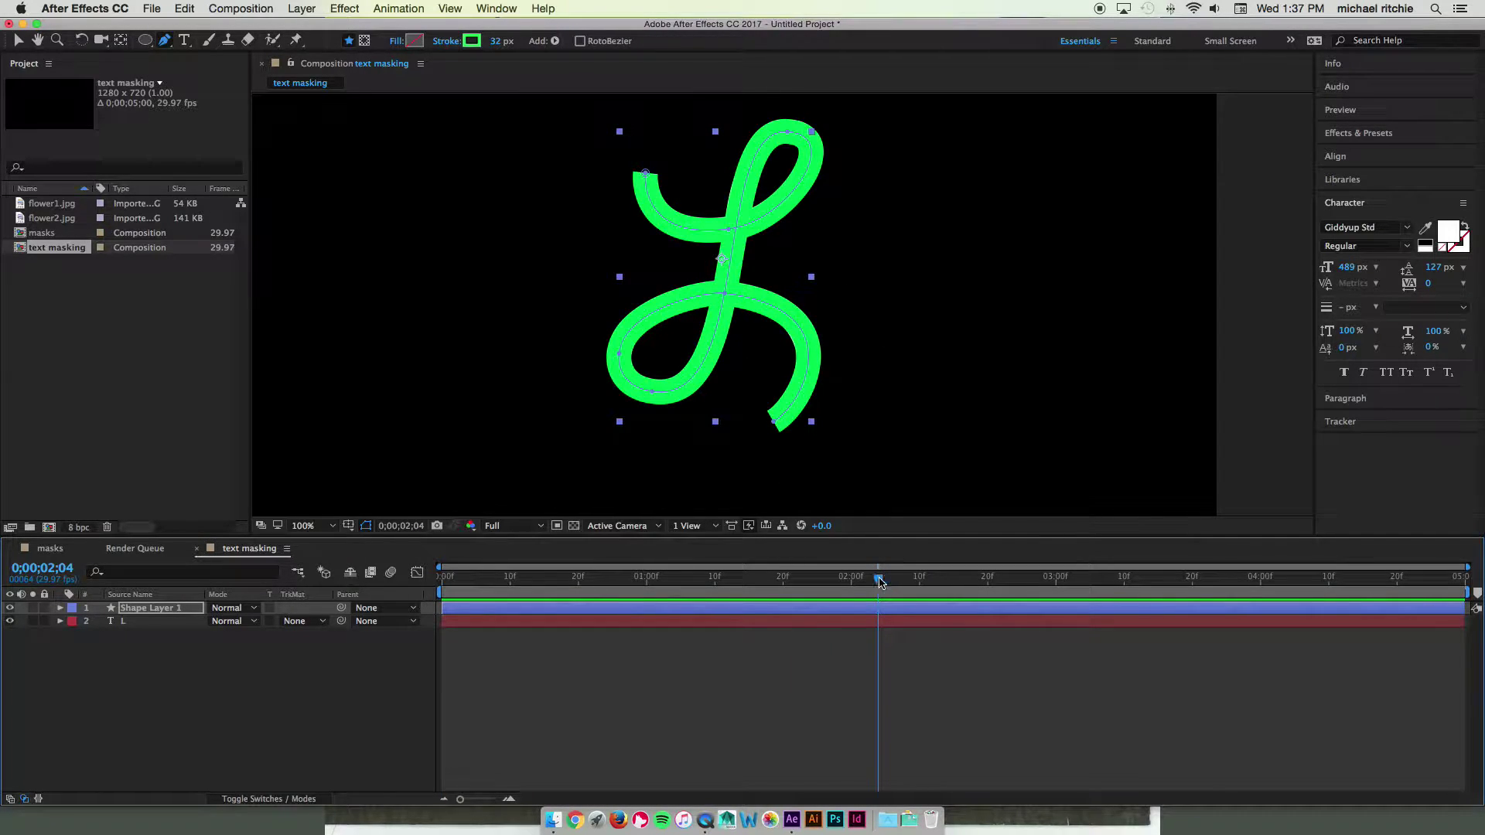
{"action": "left_click_drag", "start_coordinate": [879, 581], "coordinate": [405, 573]}
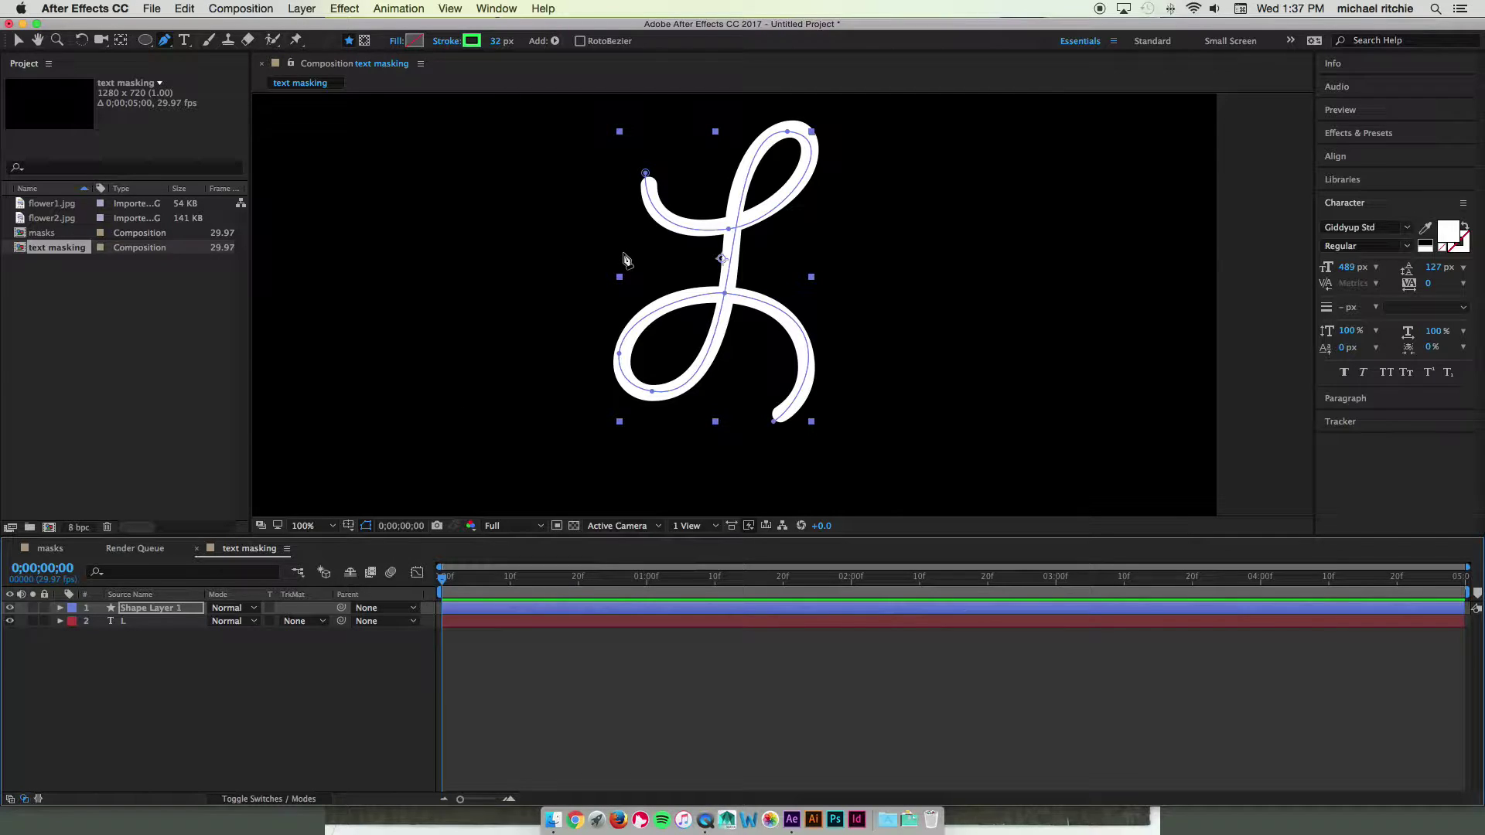
Rename the stroke shape layer to 'track matte'
{"action": "left_click", "coordinate": [120, 619]}
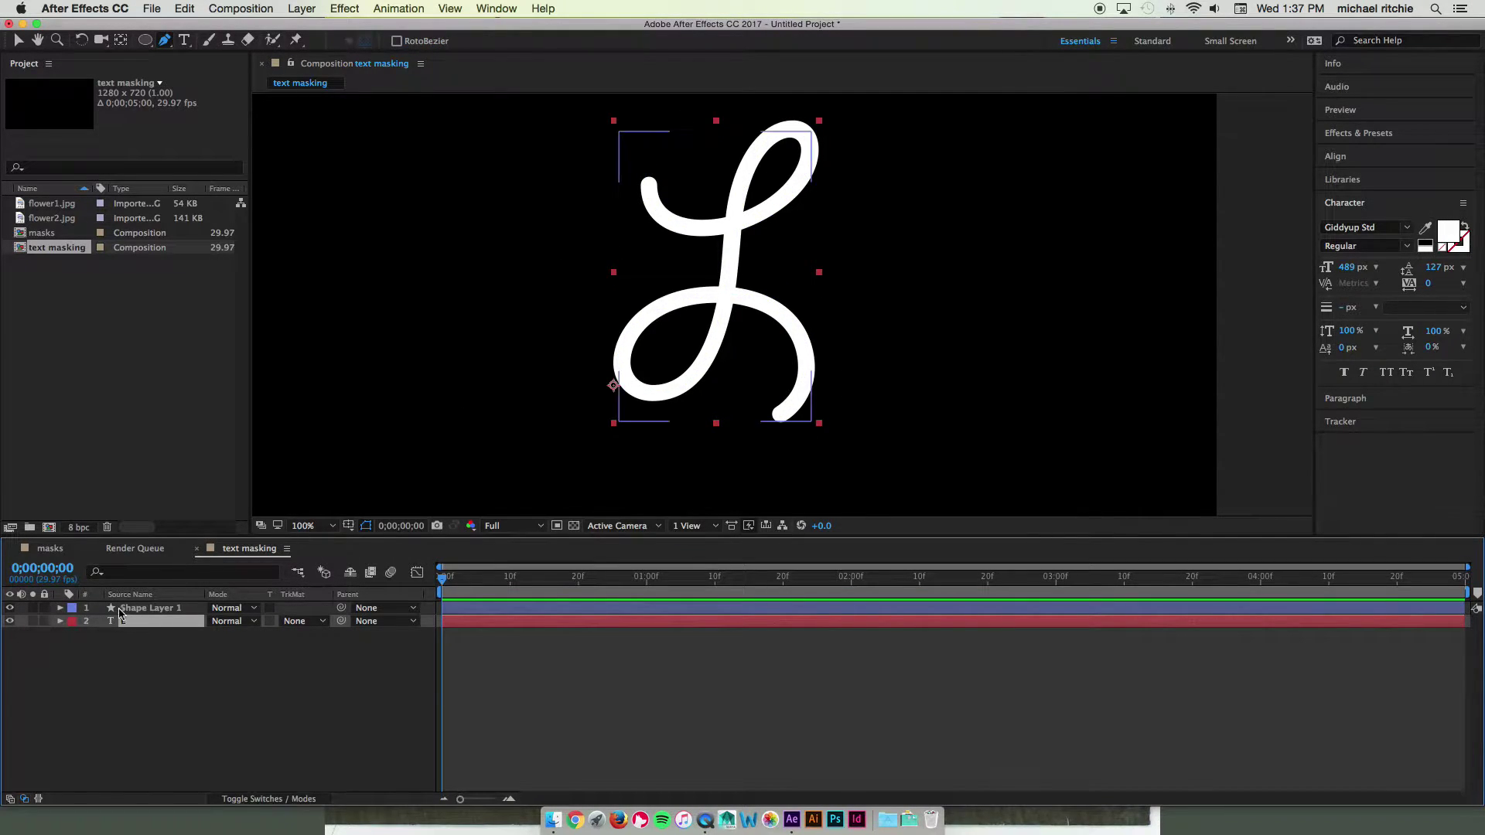
{"action": "left_click", "coordinate": [161, 607]}
{"action": "key", "text": "Return"}
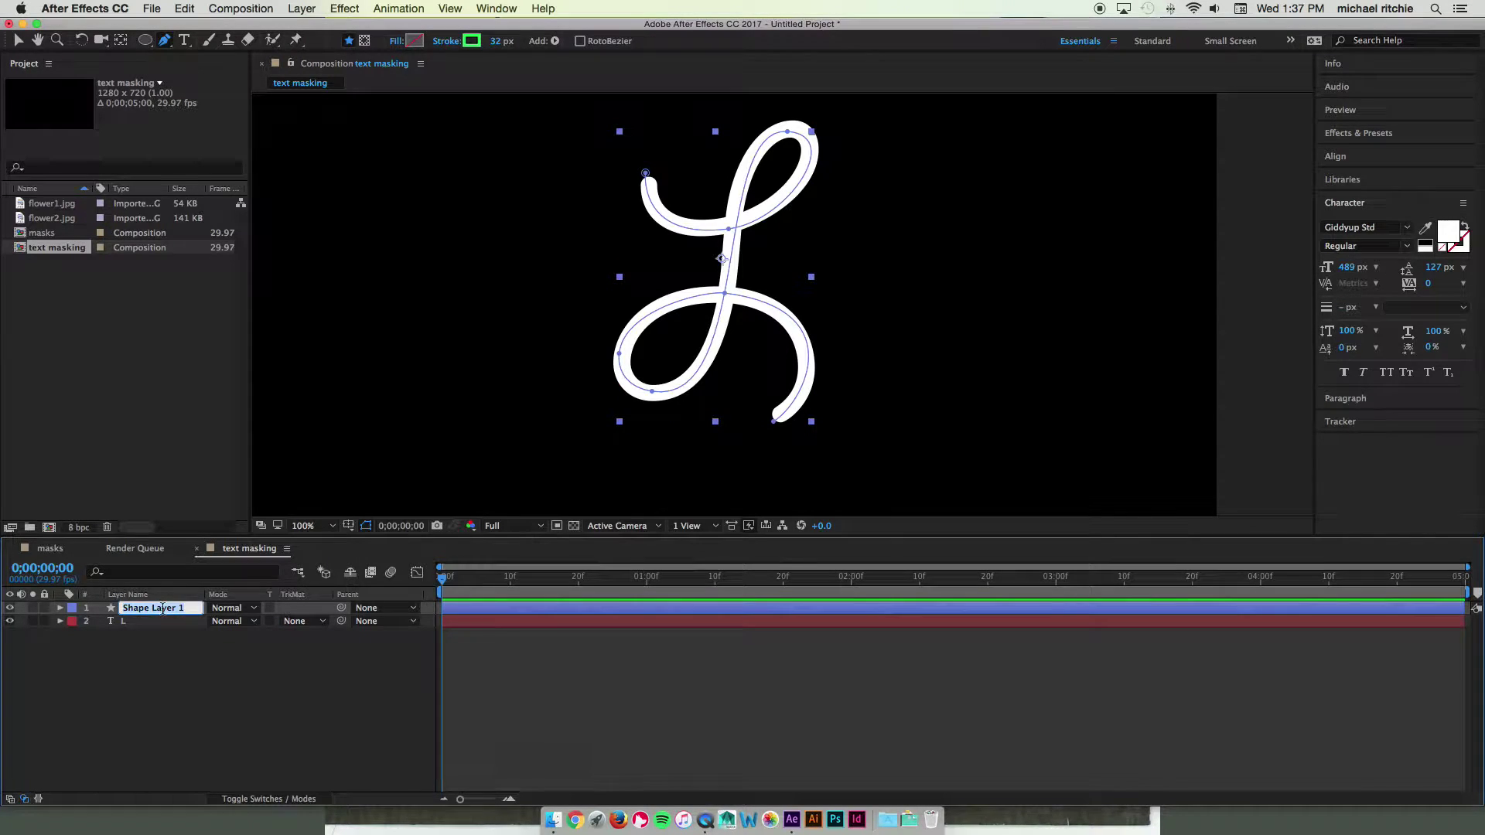
{"action": "type", "text": "track matte"}
{"action": "key", "text": "Return"}
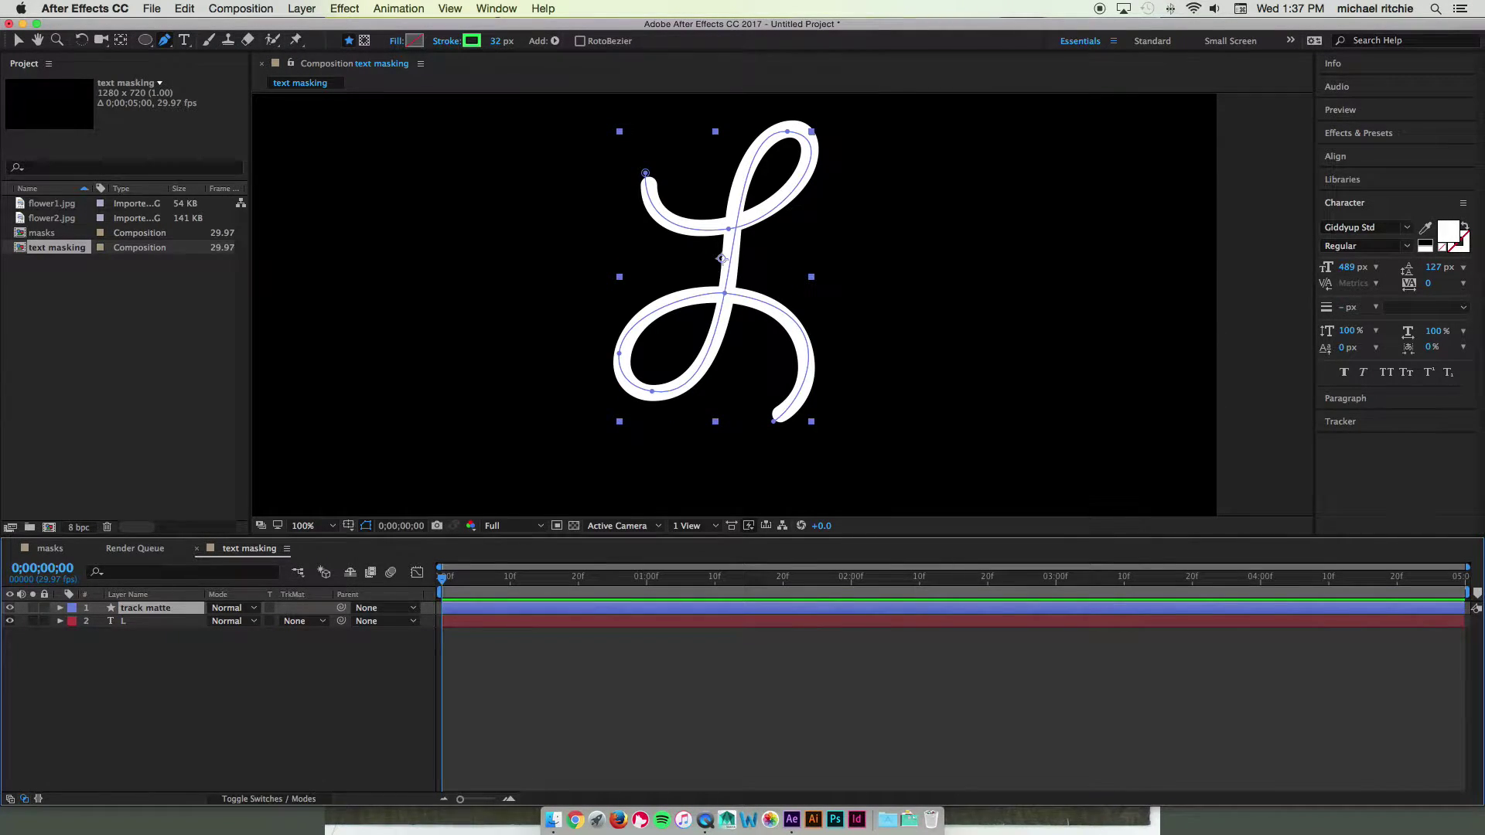
Set the L layer's TrkMat to Alpha Matte 'track matte' and preview the reveal
{"action": "left_click", "coordinate": [307, 624]}
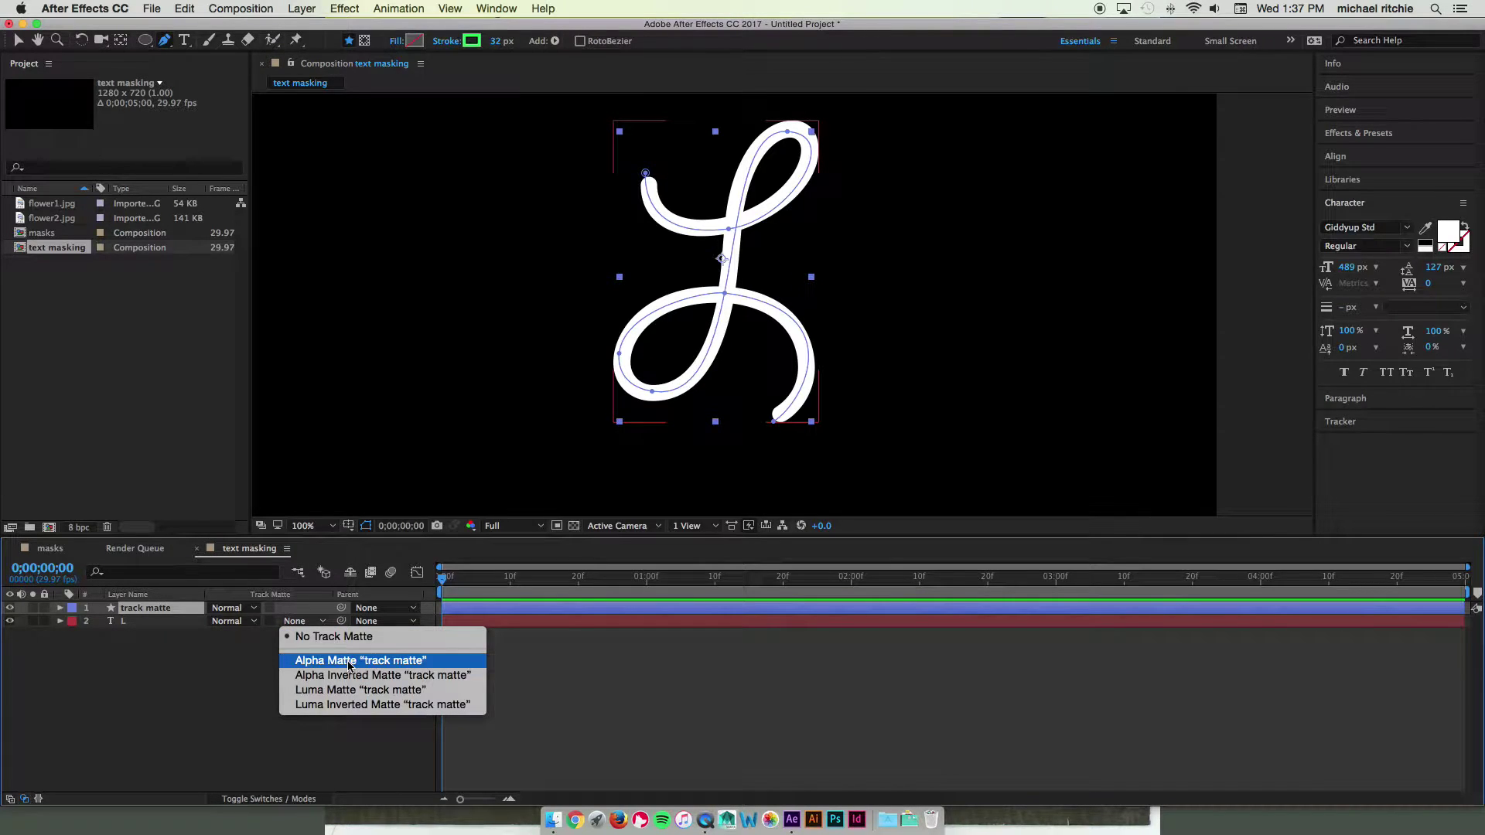
{"action": "left_click", "coordinate": [349, 664]}
{"action": "key", "text": "space"}
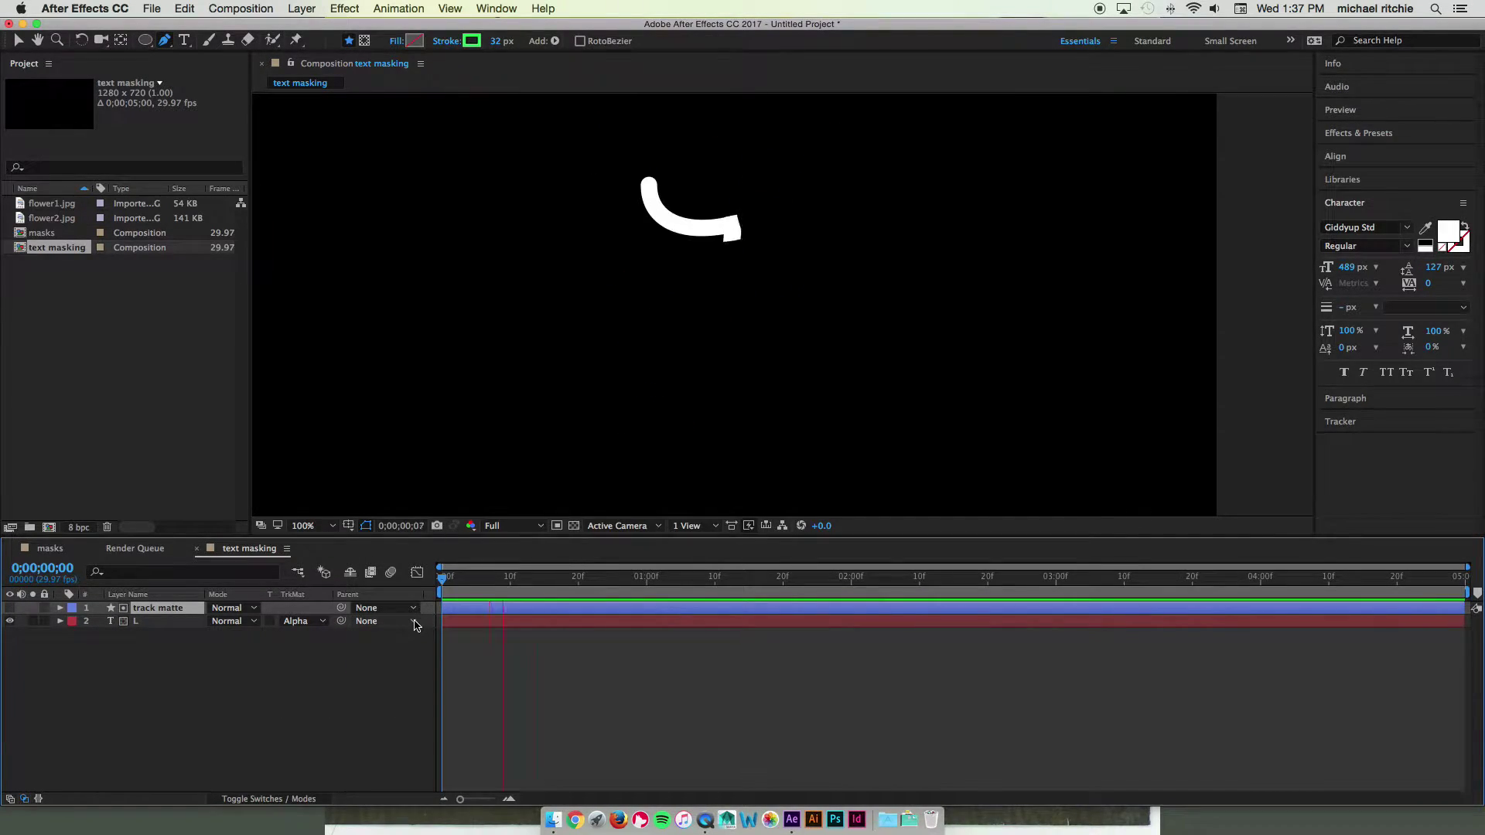
{"action": "key", "text": "space"}
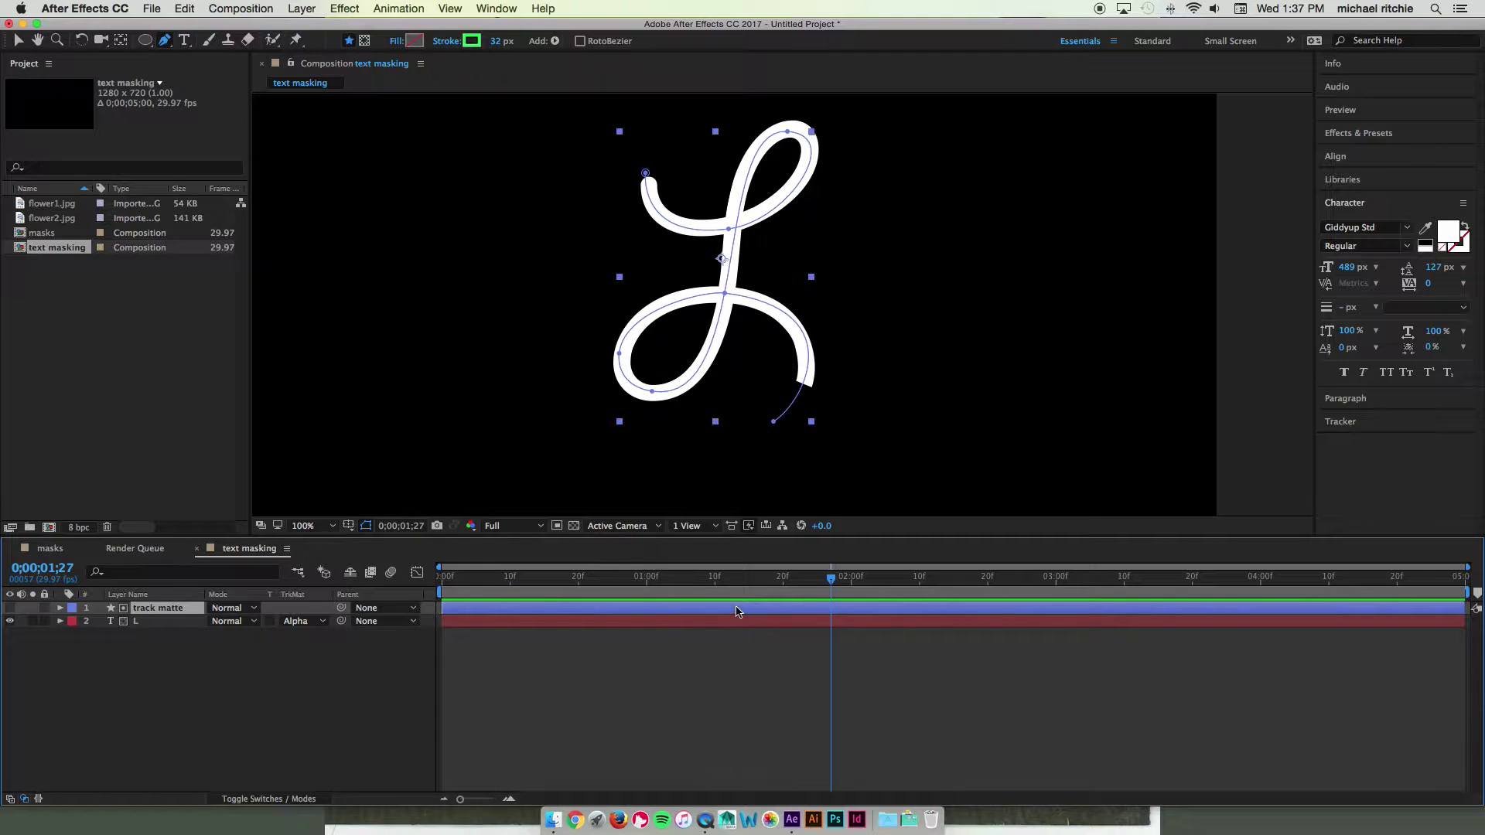
{"action": "left_click_drag", "start_coordinate": [826, 578], "coordinate": [748, 578]}
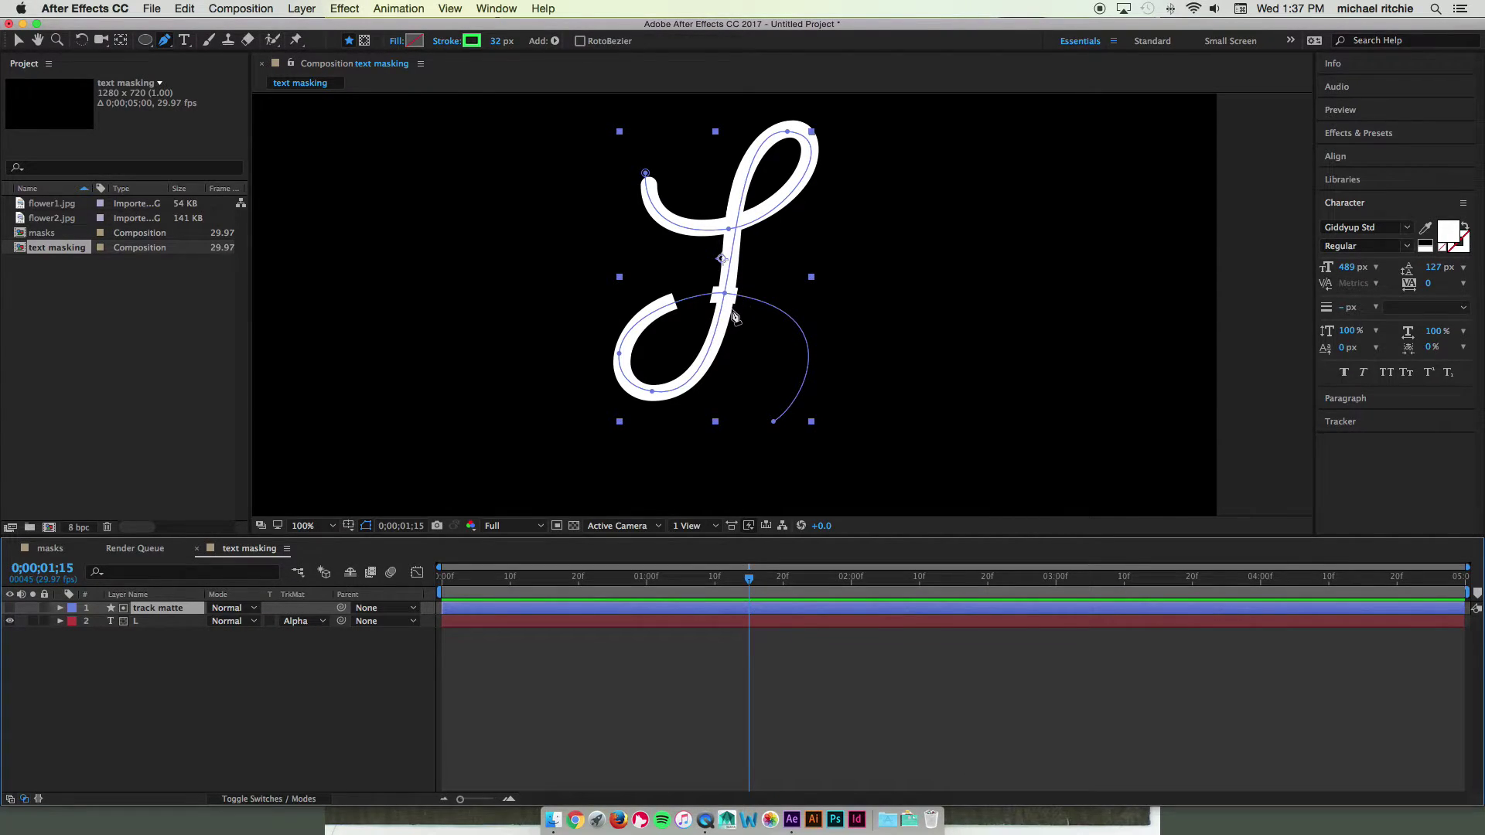
{"action": "mouse_move", "coordinate": [749, 578]}
{"action": "left_mouse_down"}
{"action": "mouse_move", "coordinate": [435, 557]}
{"action": "mouse_move", "coordinate": [557, 553]}
{"action": "left_mouse_up"}
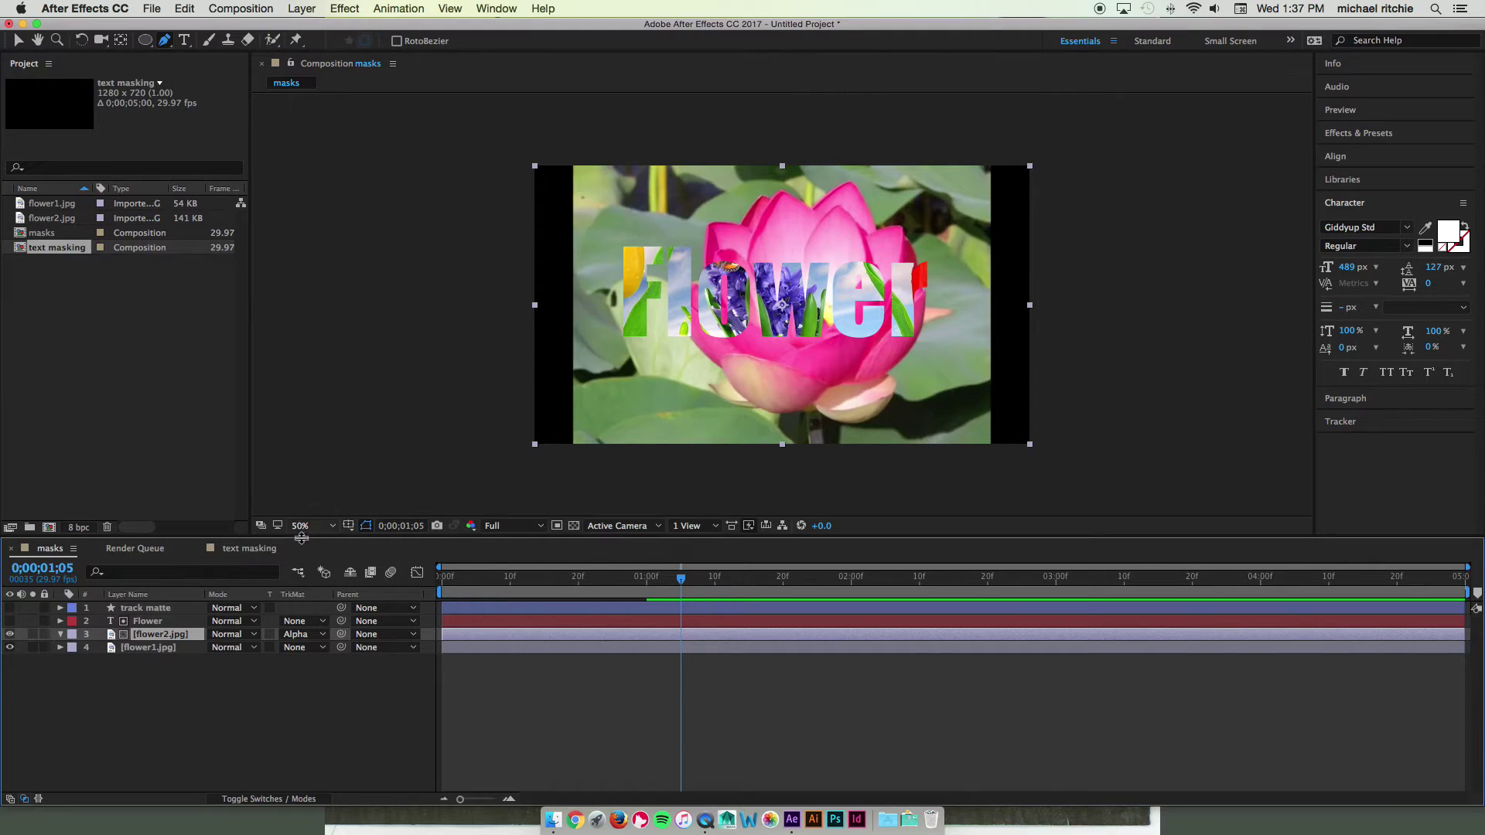
{"action": "left_click", "coordinate": [248, 548]}
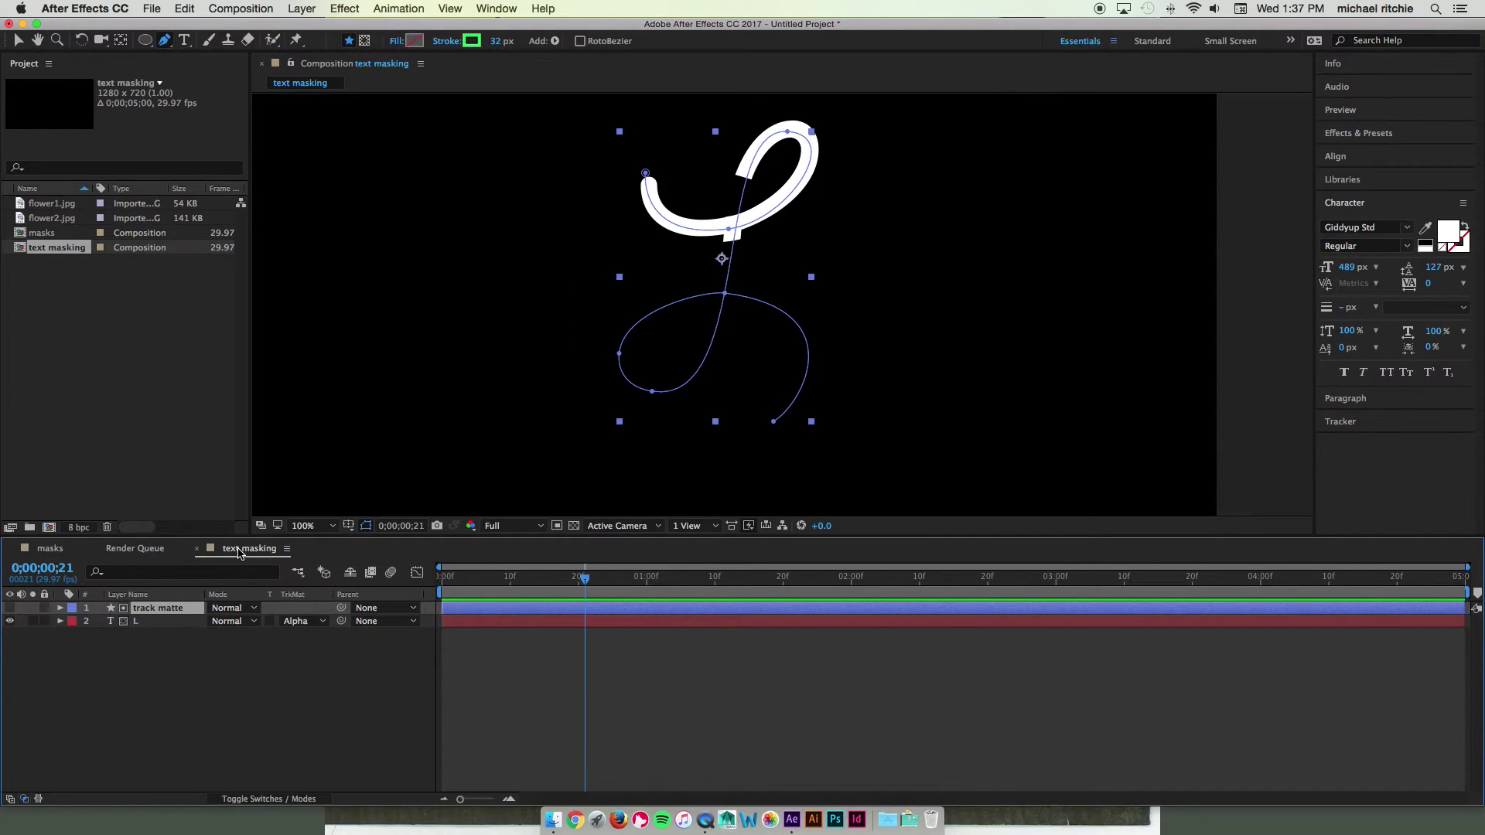